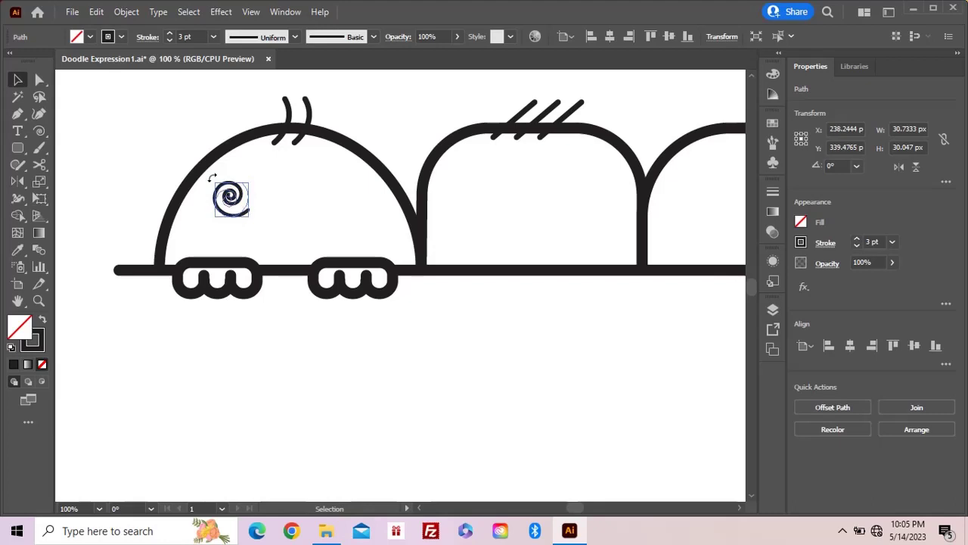
# Rotate the spiral eye on the first face and place a differently rotated copy as the second eye.
pyautogui.moveTo(210, 178); pyautogui.dragTo(310, 214)
pyautogui.hotkey('ctrl', 'shift', 'a')
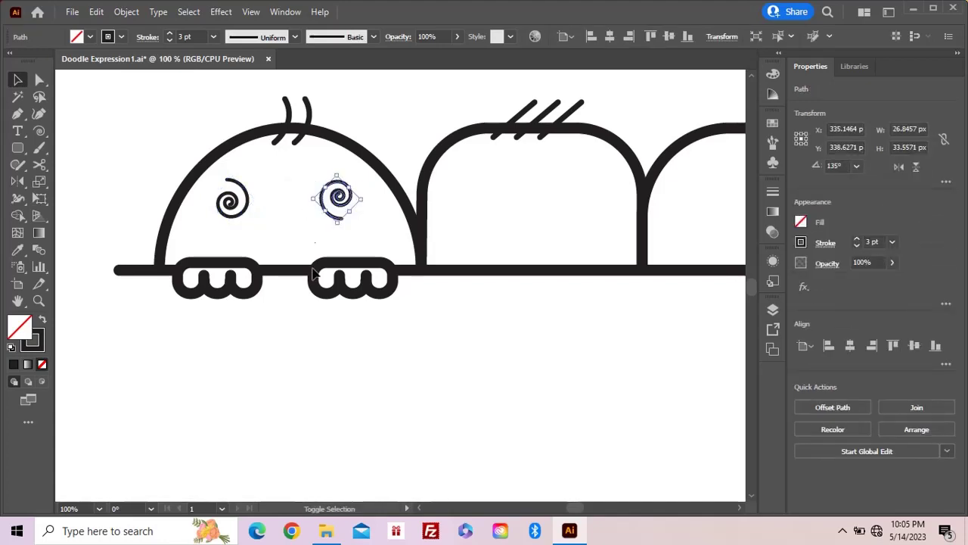
pyautogui.click(313, 340)
# Draw an arched frown below the spiral eyes on the first face with the Pen tool.
pyautogui.press('p')
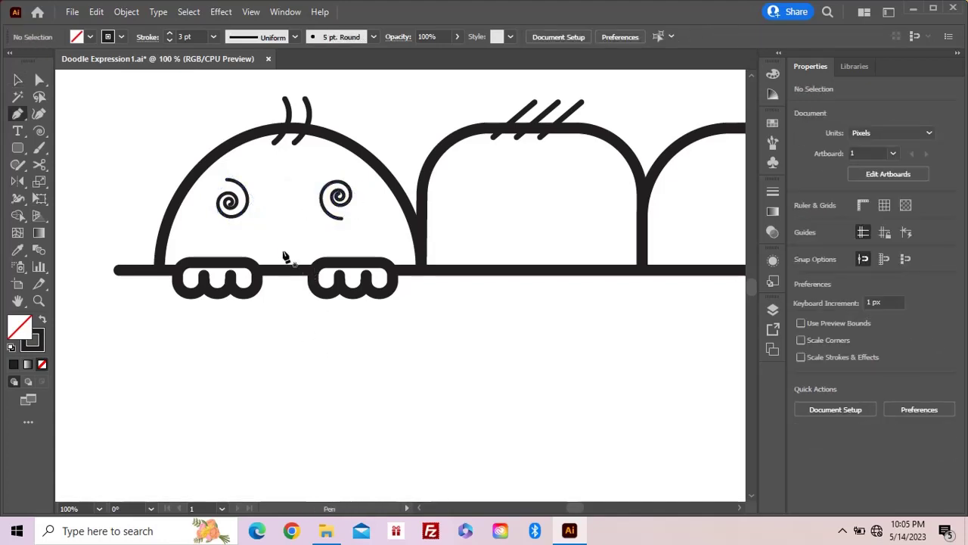
pyautogui.click(251, 240)
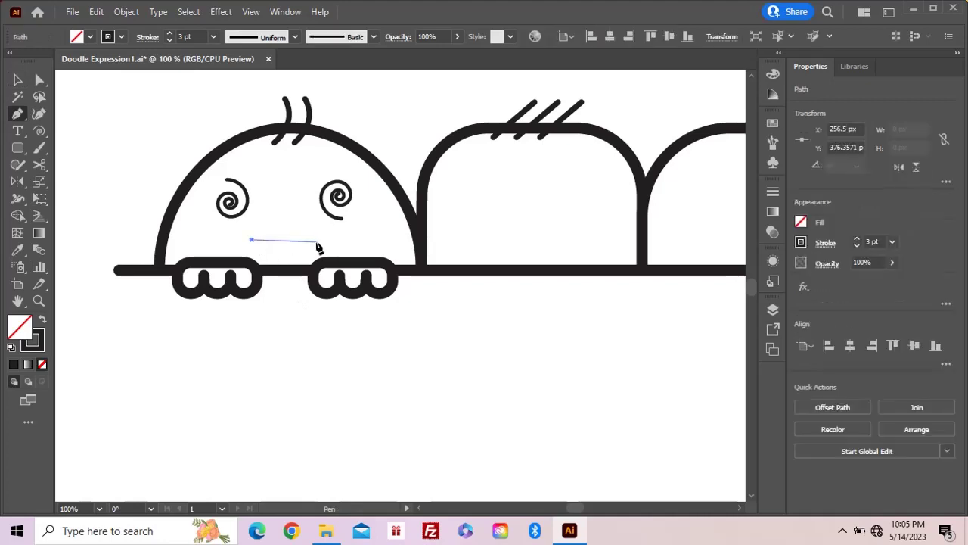
pyautogui.moveTo(321, 240)
pyautogui.mouseDown()
pyautogui.moveTo(363, 265)
pyautogui.moveTo(291, 228)
pyautogui.mouseUp()
pyautogui.hotkey('ctrl', 'shift', 'a')
# Draw a short curved stroke across the right end of the frown with the Pen tool.
pyautogui.press('z')
pyautogui.click(317, 235)
pyautogui.click(343, 237)
pyautogui.press('p')
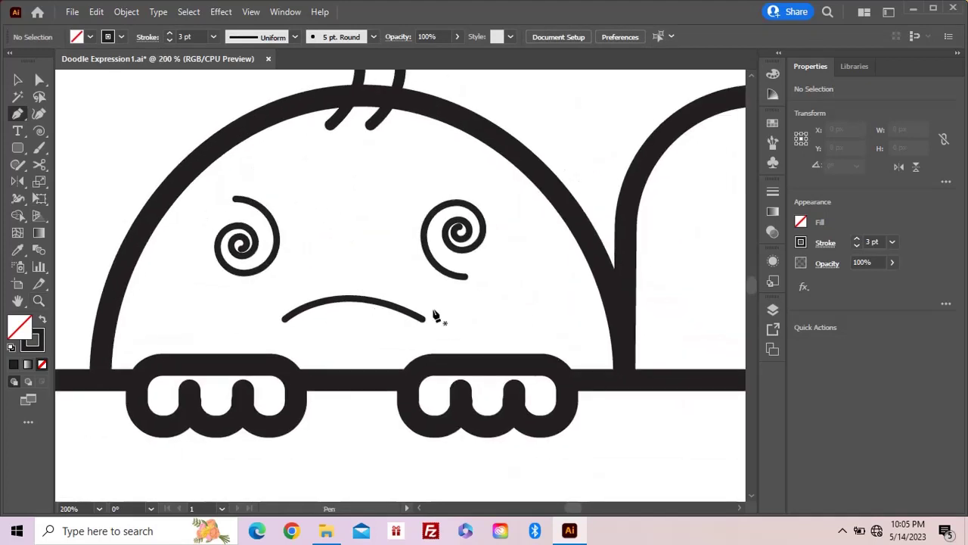
pyautogui.moveTo(418, 325); pyautogui.dragTo(414, 352)
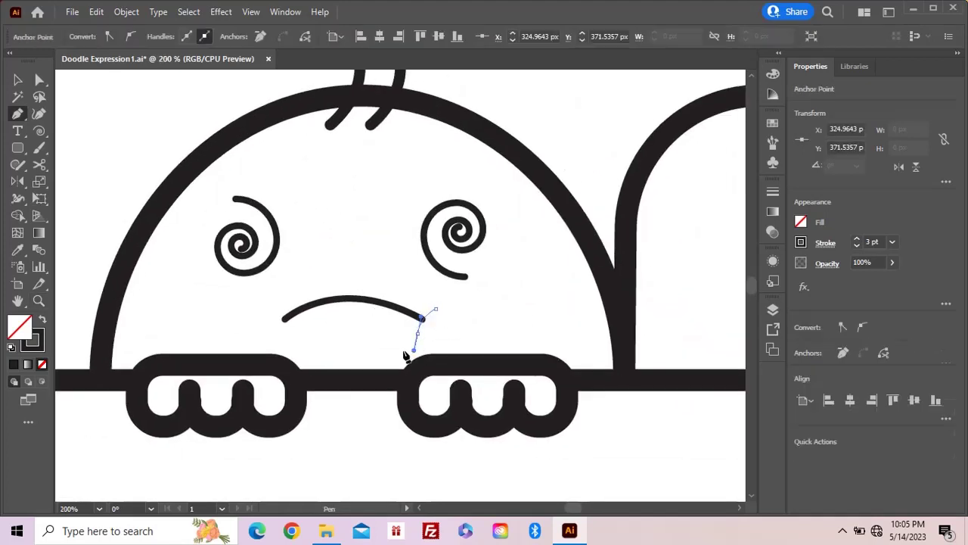
pyautogui.hotkey('ctrl', 'shift', 'a')
# Draw a short curved stroke across the left end of the frown and adjust it to meet the mouth.
pyautogui.click(265, 313)
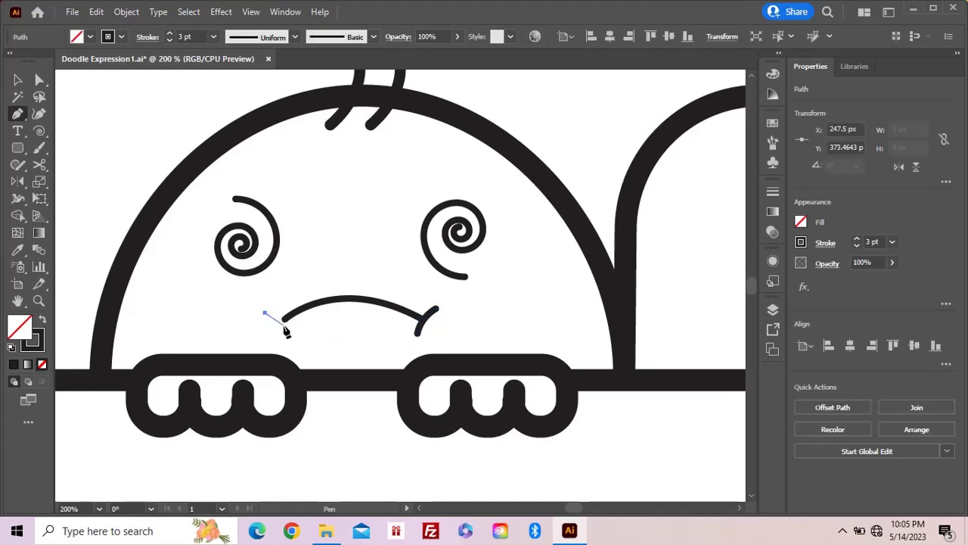
pyautogui.moveTo(284, 331); pyautogui.dragTo(288, 350)
pyautogui.keyDown('ctrl'); pyautogui.click(306, 346); pyautogui.keyUp('ctrl')
pyautogui.press('v')
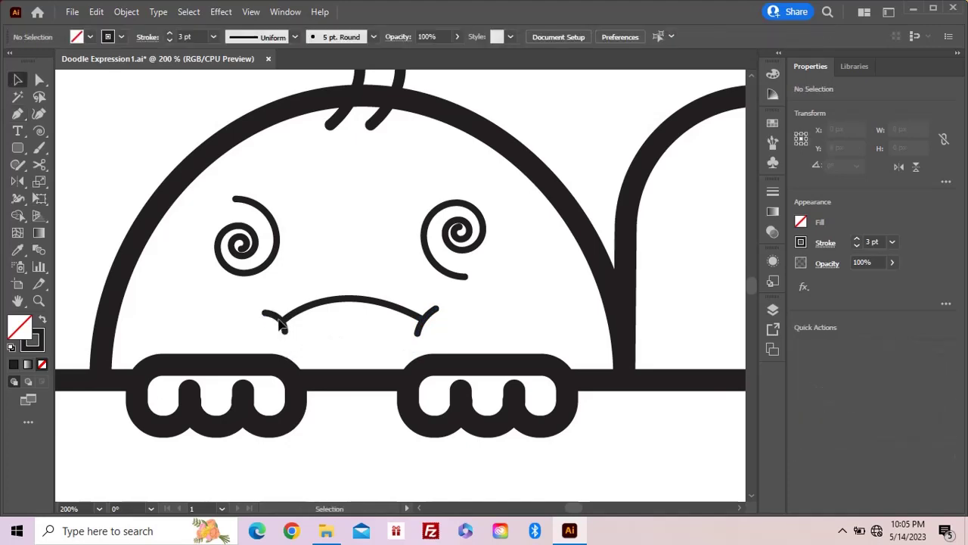
pyautogui.click(278, 317)
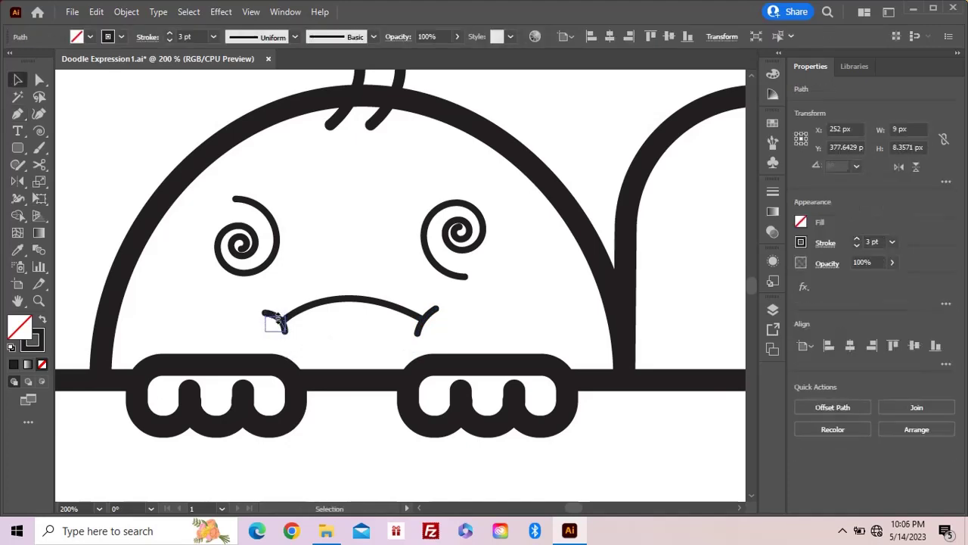
pyautogui.click(242, 304)
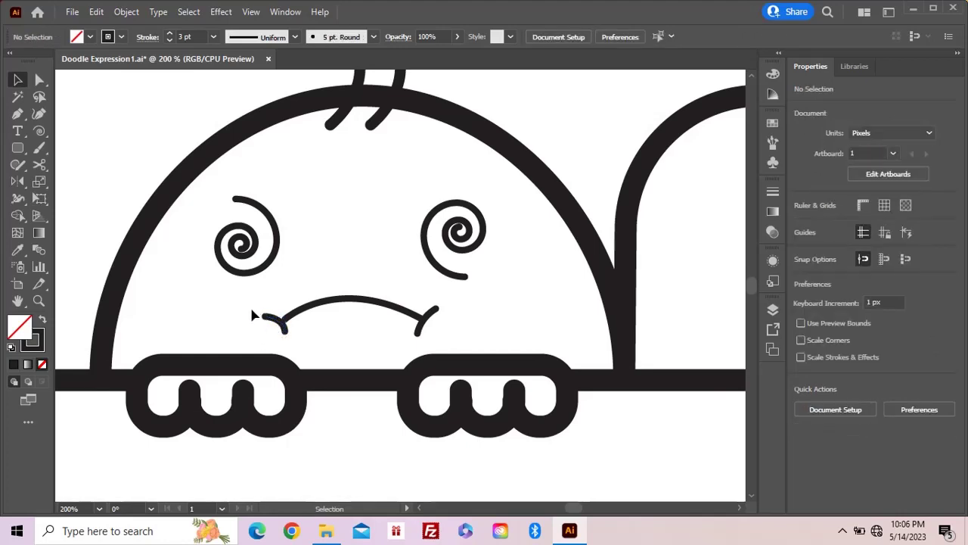
# Shrink the whole mouth to about 55 px wide and move the two spiral eyes closer together.
pyautogui.moveTo(252, 306); pyautogui.dragTo(400, 310)
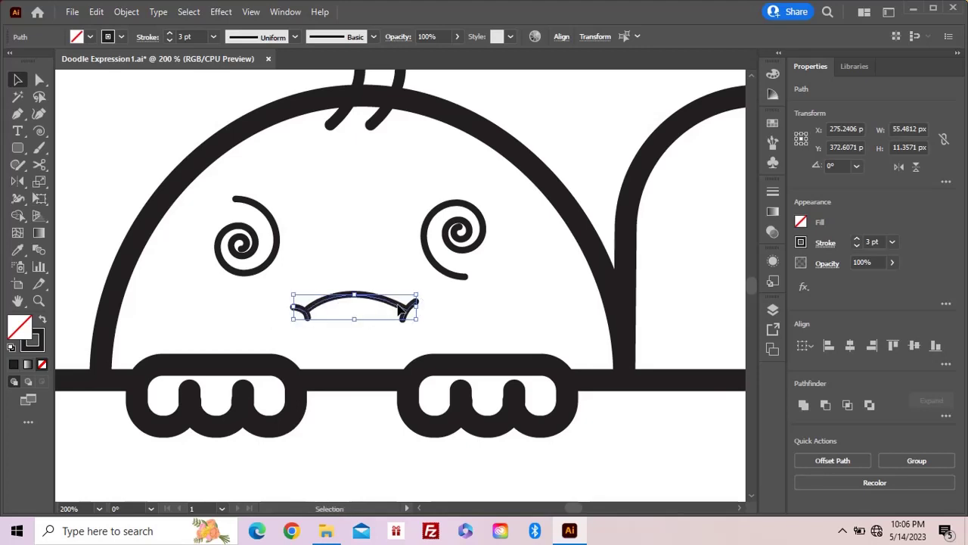
pyautogui.click(398, 306)
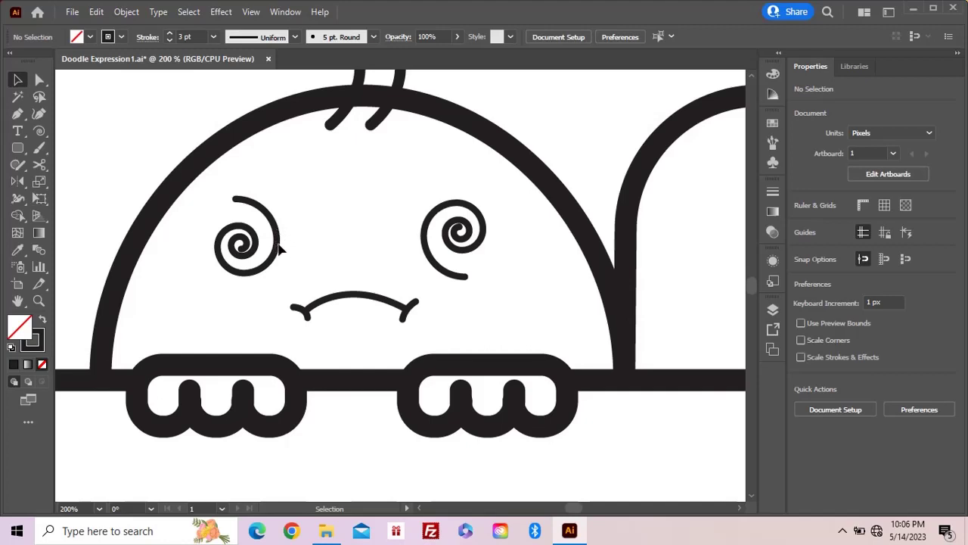
pyautogui.moveTo(280, 249); pyautogui.dragTo(306, 249)
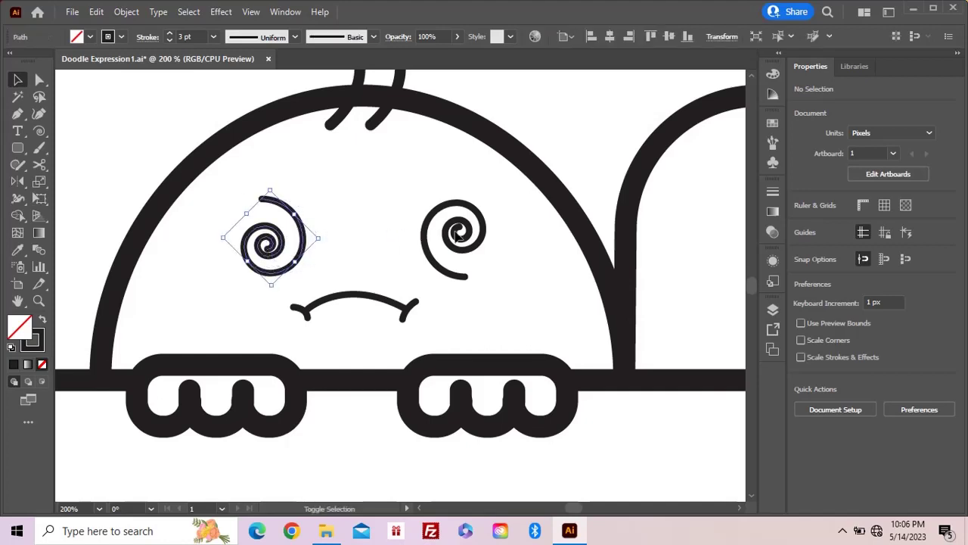
pyautogui.keyDown('shift'); pyautogui.click(475, 239); pyautogui.keyUp('shift')
pyautogui.moveTo(475, 239); pyautogui.dragTo(464, 238)
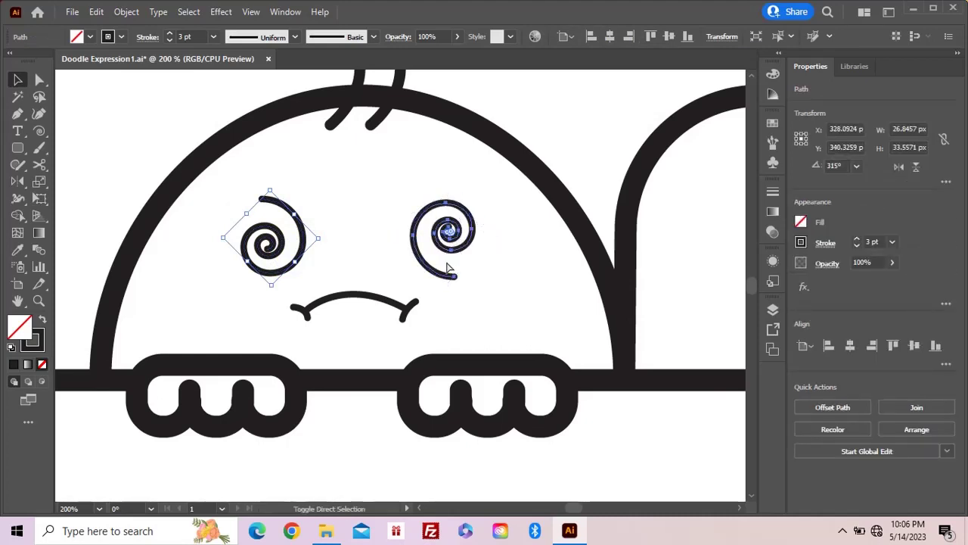
pyautogui.click(451, 302)
# Draw an 18 px circle as the left eye of the second face and give it a solid black fill without stroke.
pyautogui.press('z')
pyautogui.keyDown('alt'); pyautogui.click(451, 301); pyautogui.keyUp('alt')
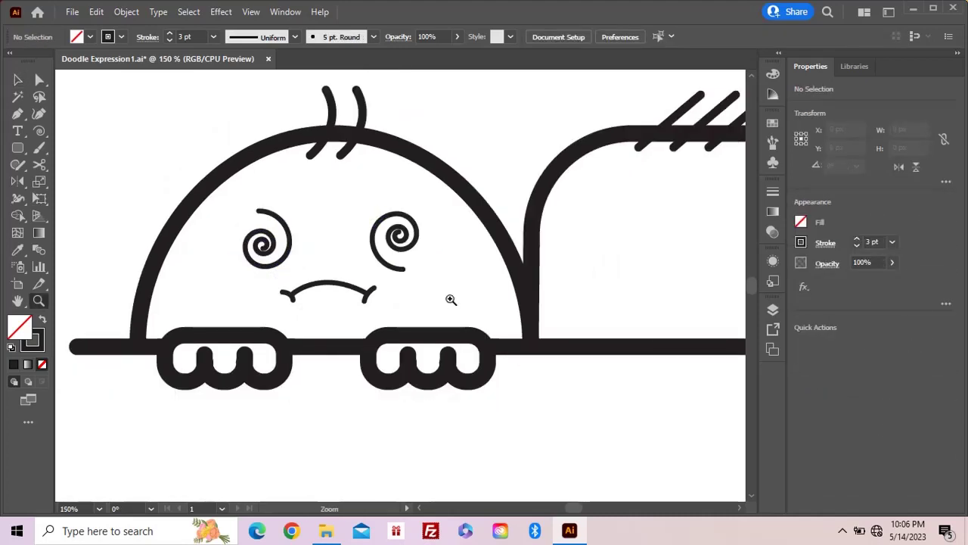
pyautogui.keyDown('alt'); pyautogui.click(451, 299); pyautogui.keyUp('alt')
pyautogui.moveTo(432, 283); pyautogui.dragTo(397, 307)
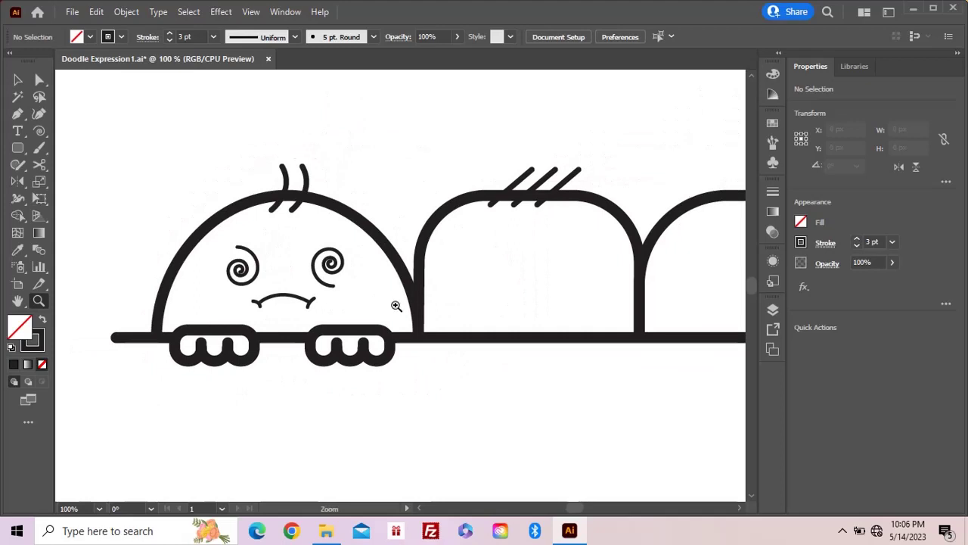
pyautogui.hscroll(6, 393, 305)
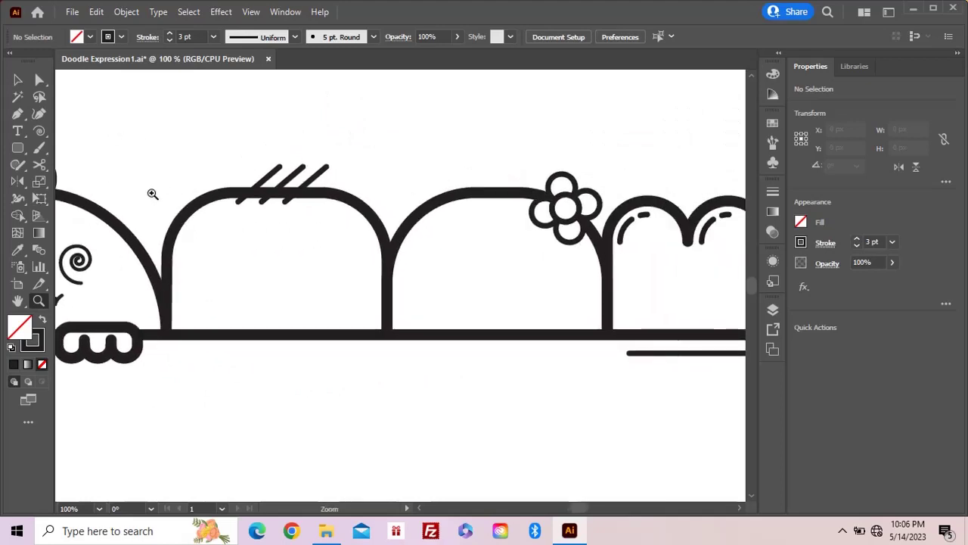
pyautogui.press('l')
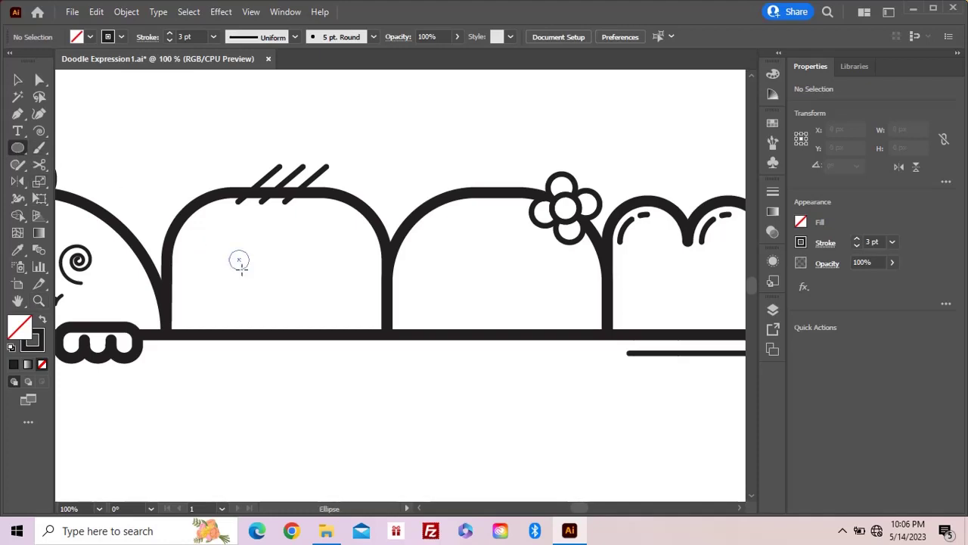
pyautogui.moveTo(239, 260); pyautogui.dragTo(248, 269)
pyautogui.hotkey('ctrl', 'shift', 'a')
pyautogui.press('v')
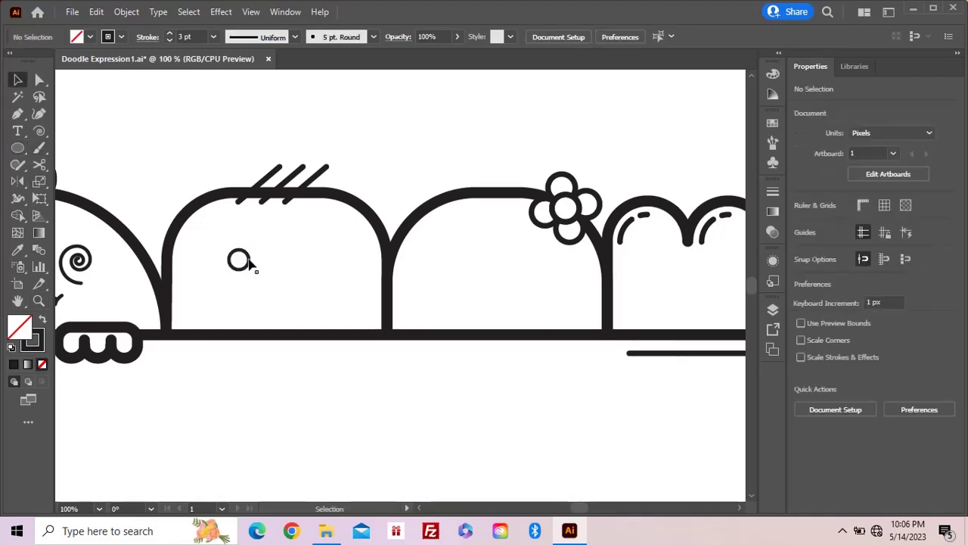
pyautogui.click(236, 259)
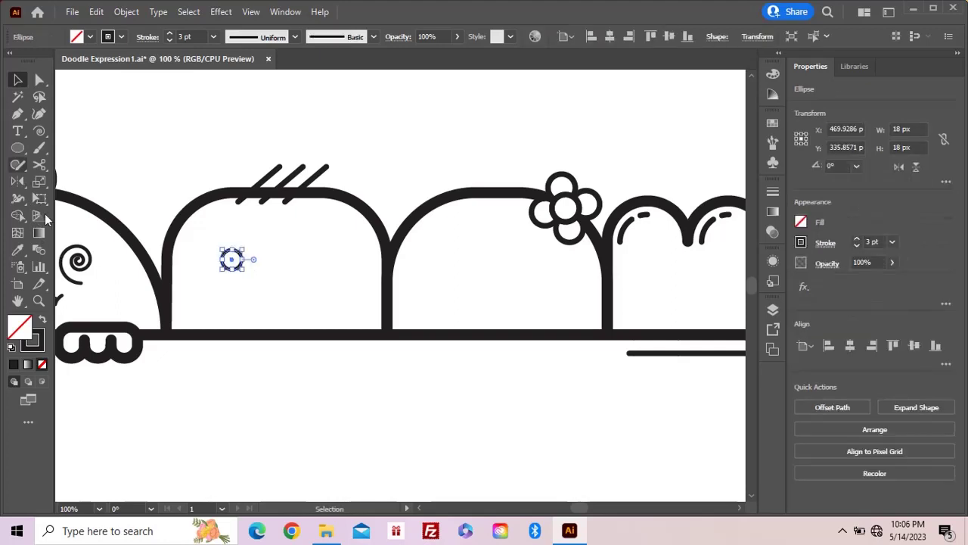
pyautogui.click(43, 321)
pyautogui.click(256, 277)
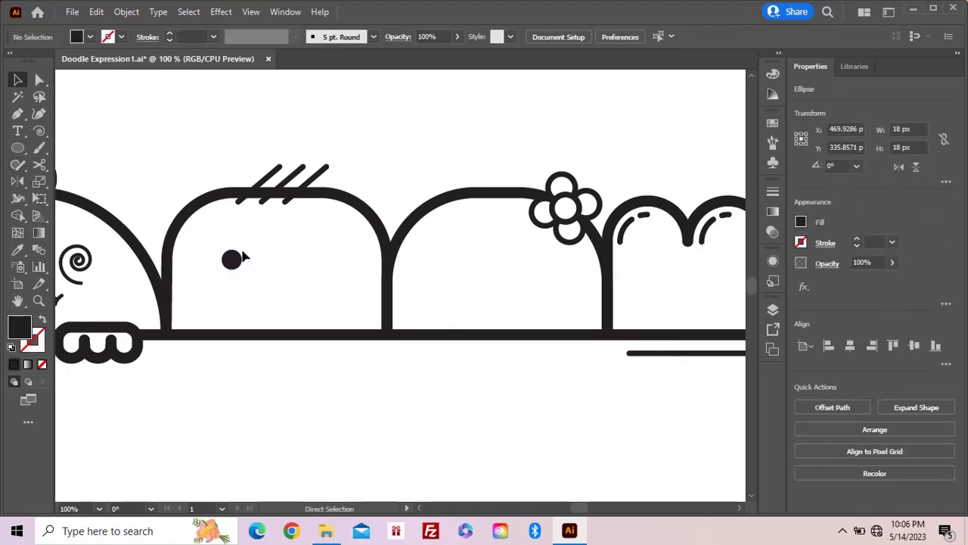
# Add a small white circle as a highlight at the eye's upper right, and duplicate the finished eye as the face's right eye.
pyautogui.moveTo(295, 293); pyautogui.dragTo(360, 345)
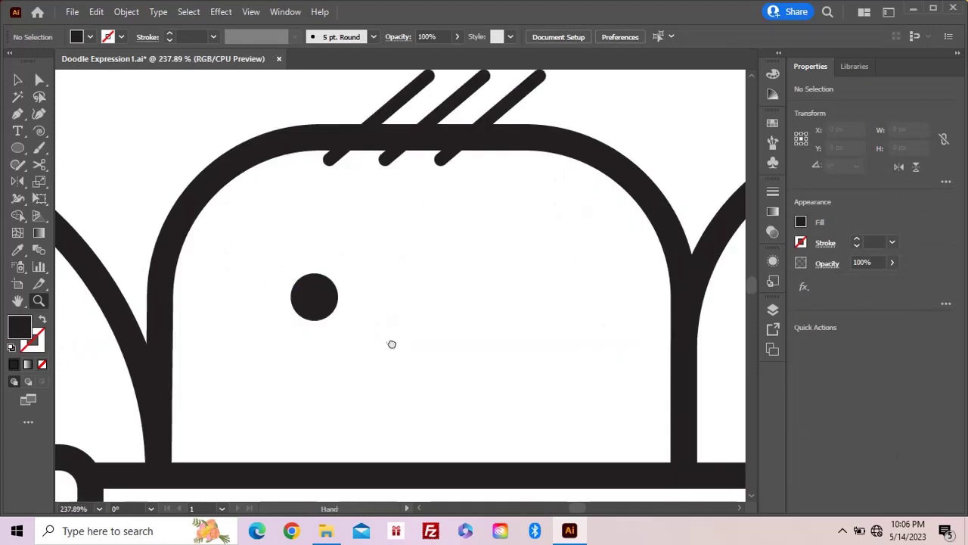
pyautogui.press('v')
pyautogui.keyDown('alt'); pyautogui.moveTo(283, 297); pyautogui.dragTo(338, 253); pyautogui.keyUp('alt')
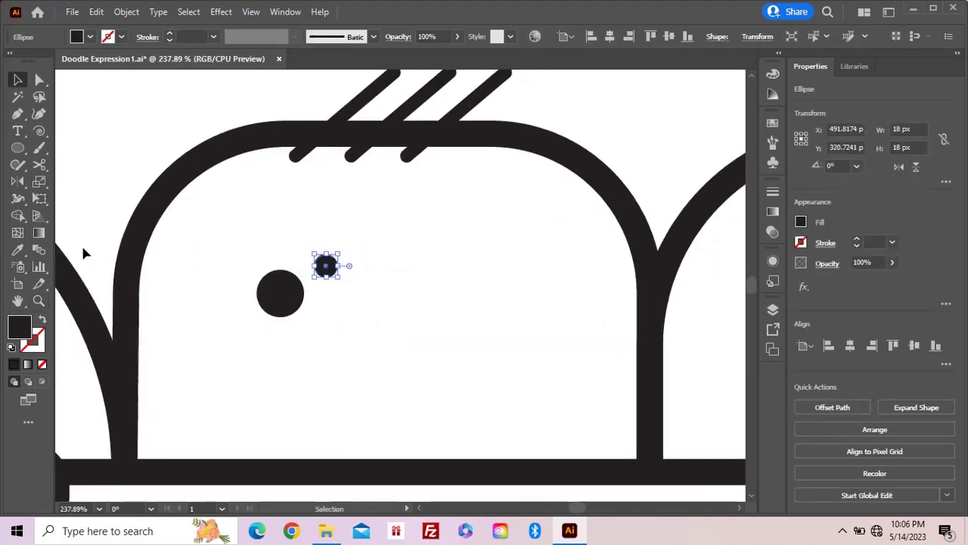
pyautogui.click(17, 249)
pyautogui.click(267, 234)
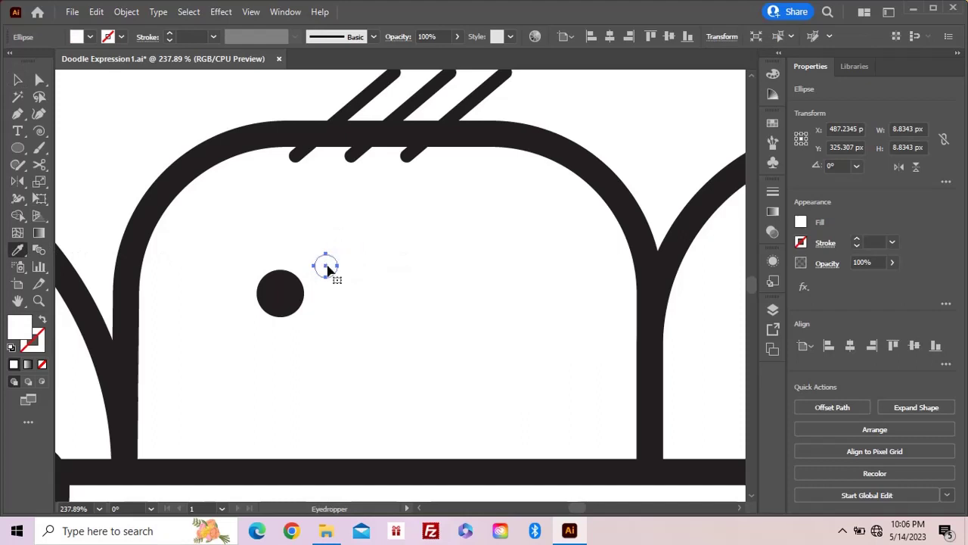
pyautogui.press('v')
pyautogui.moveTo(328, 270); pyautogui.dragTo(290, 290)
pyautogui.moveTo(320, 241); pyautogui.dragTo(494, 315)
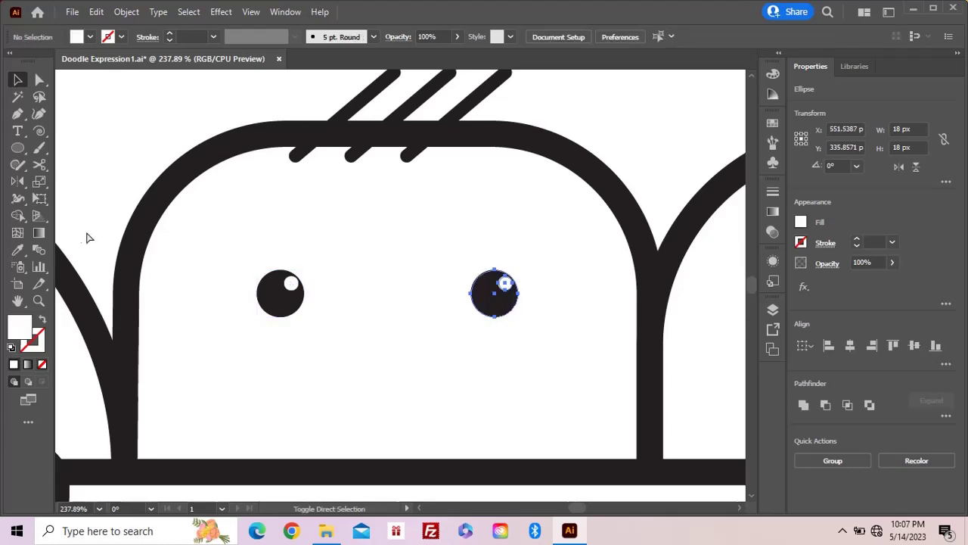
pyautogui.hotkey('ctrl', 'shift', 'a')
# Draw a curved eyebrow above the second face's left eye, using the 5 pt black stroke sampled from the hair.
pyautogui.press('p')
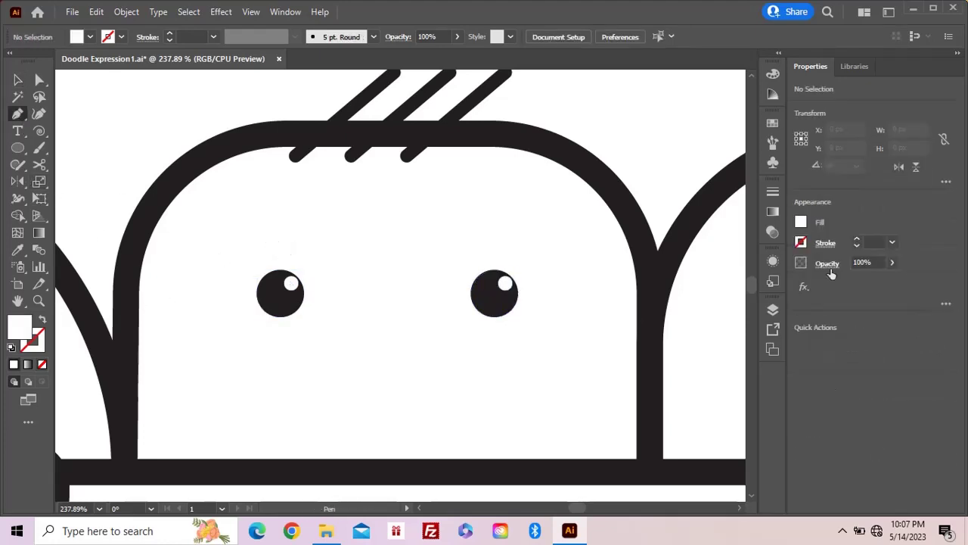
pyautogui.press('i')
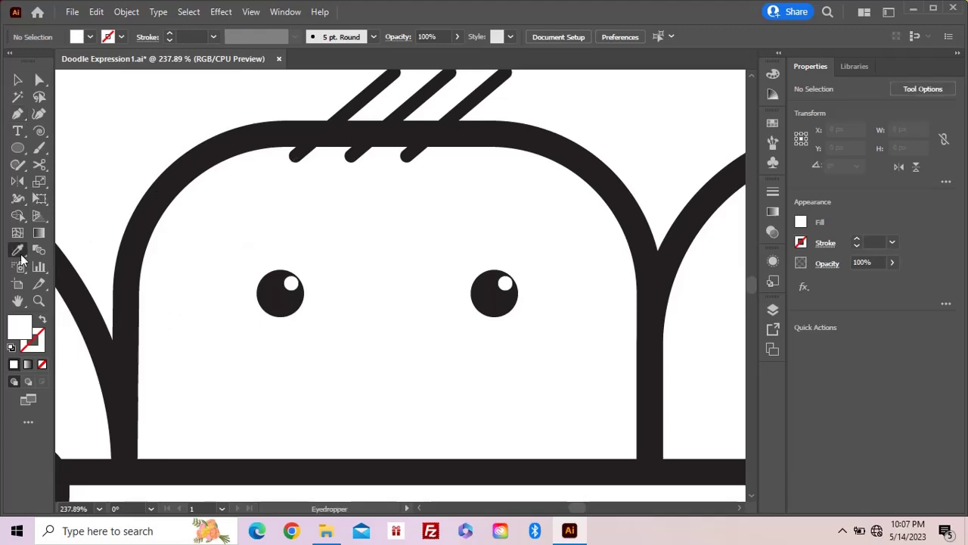
pyautogui.click(352, 111)
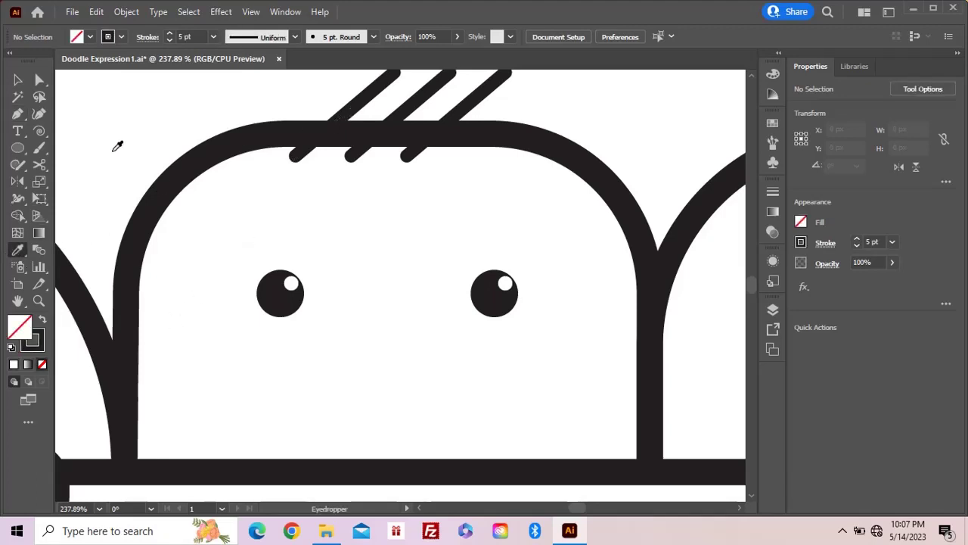
pyautogui.click(18, 113)
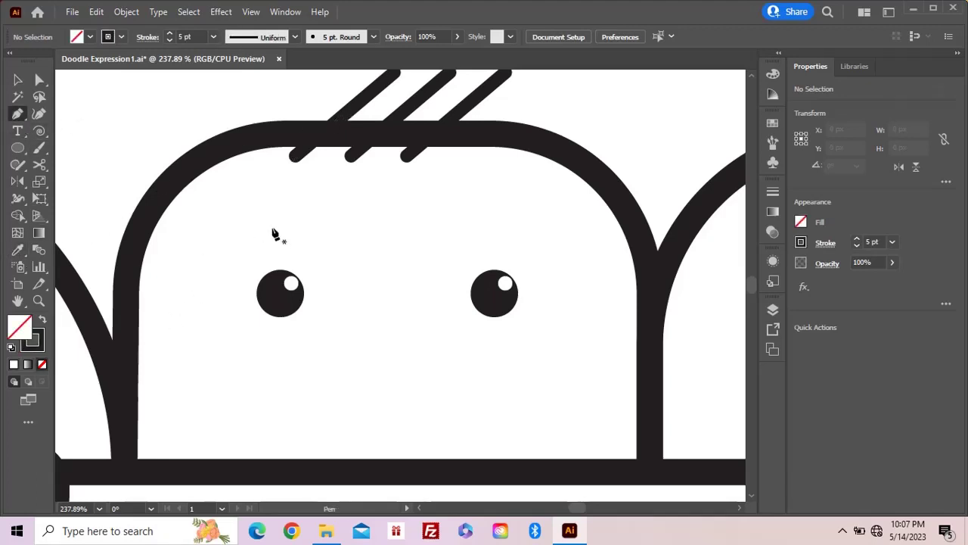
pyautogui.click(272, 228)
pyautogui.moveTo(232, 264); pyautogui.dragTo(189, 273)
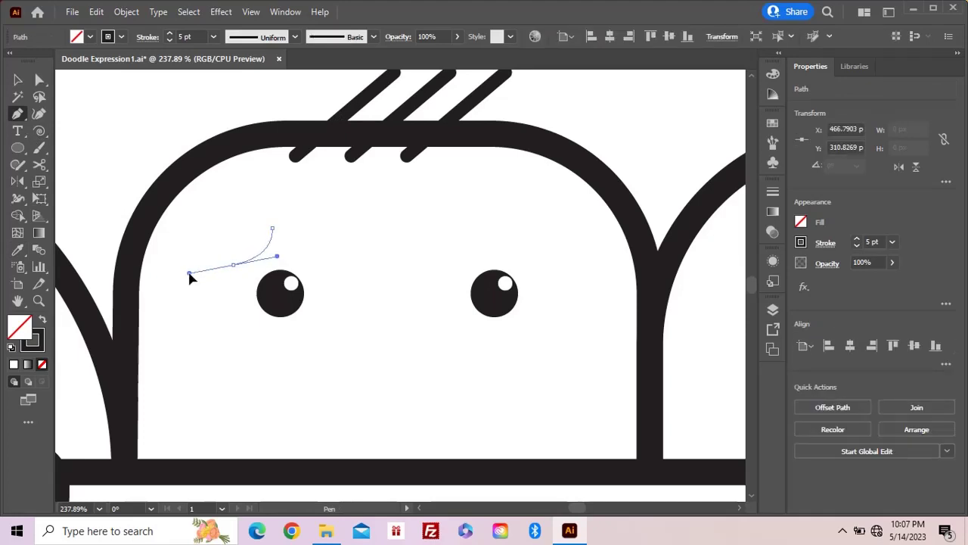
pyautogui.keyDown('ctrl'); pyautogui.click(257, 272); pyautogui.keyUp('ctrl')
pyautogui.press('v')
# Raise the eyebrow slightly and place a vertically reflected copy of it above the right eye.
pyautogui.click(272, 250)
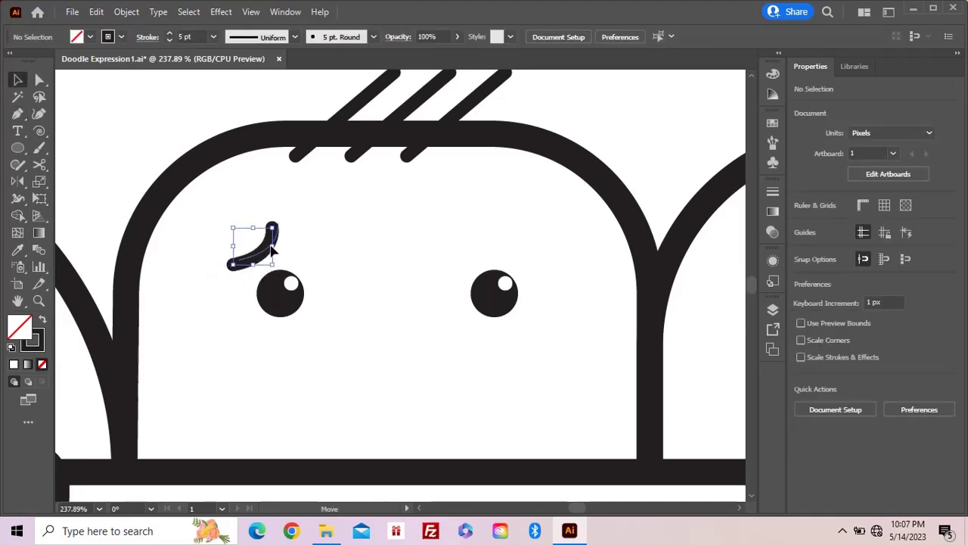
pyautogui.moveTo(273, 249)
pyautogui.mouseDown()
pyautogui.moveTo(547, 245)
pyautogui.moveTo(508, 247)
pyautogui.mouseUp()
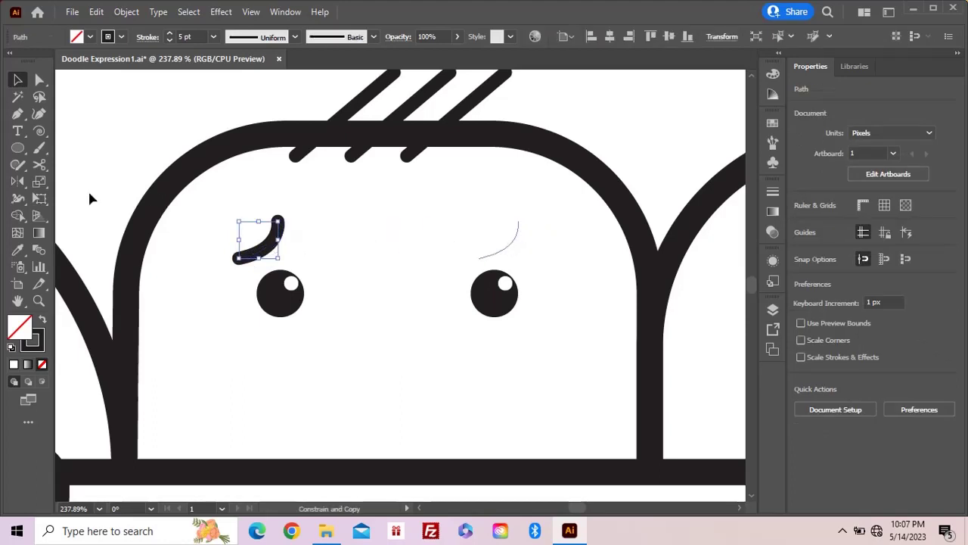
pyautogui.doubleClick(17, 184)
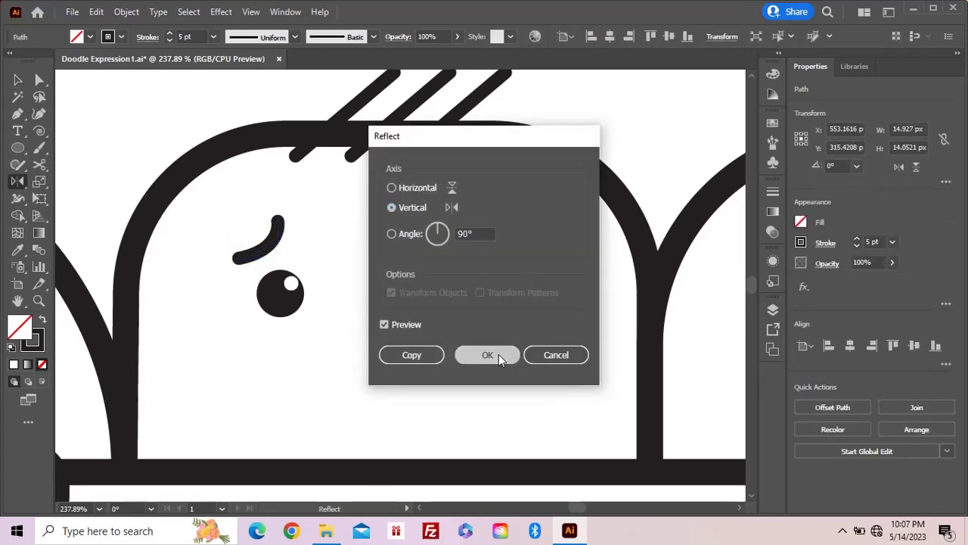
pyautogui.click(488, 355)
pyautogui.press('v')
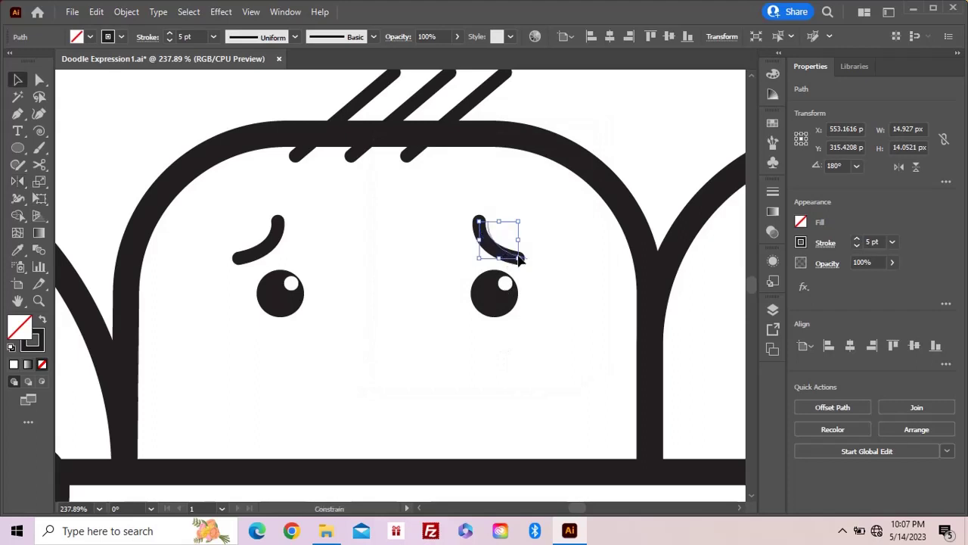
pyautogui.moveTo(519, 257); pyautogui.dragTo(518, 264)
# Restyle both eyebrows of the second face with the 3 pt black stroke sampled from the first face's spiral eye.
pyautogui.press('z')
pyautogui.keyDown('alt'); pyautogui.click(416, 313); pyautogui.keyUp('alt')
pyautogui.keyDown('alt'); pyautogui.click(415, 313); pyautogui.keyUp('alt')
pyautogui.moveTo(385, 309); pyautogui.dragTo(510, 327)
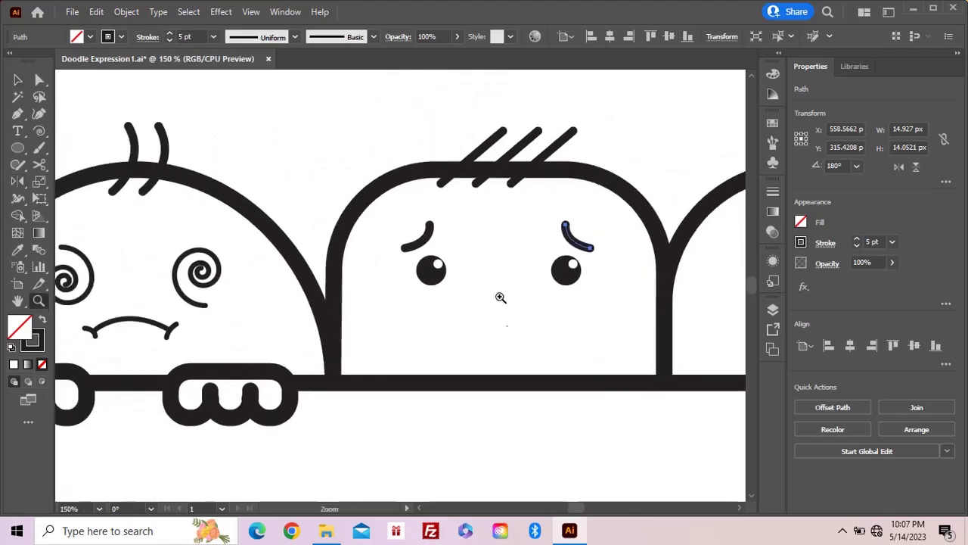
pyautogui.press('v')
pyautogui.keyDown('shift'); pyautogui.click(428, 241); pyautogui.keyUp('shift')
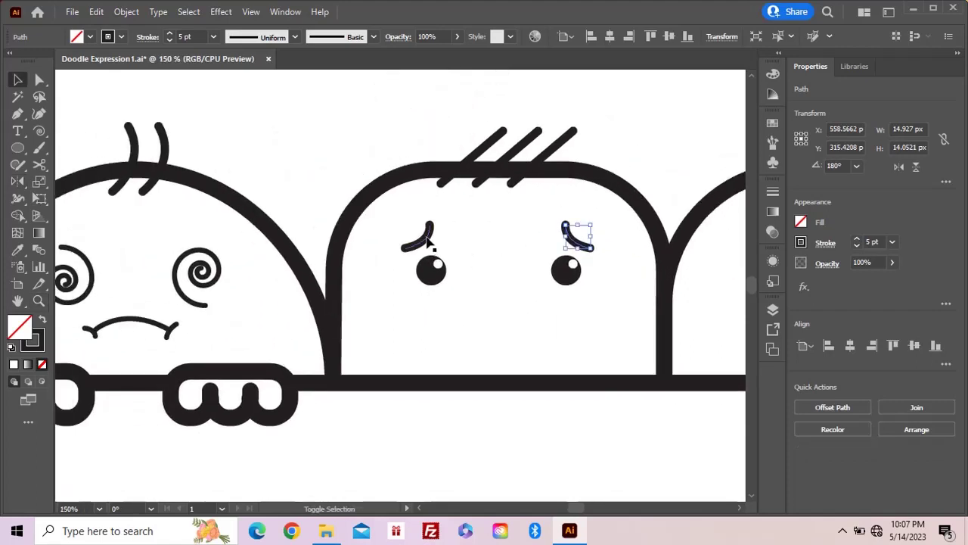
pyautogui.press('i')
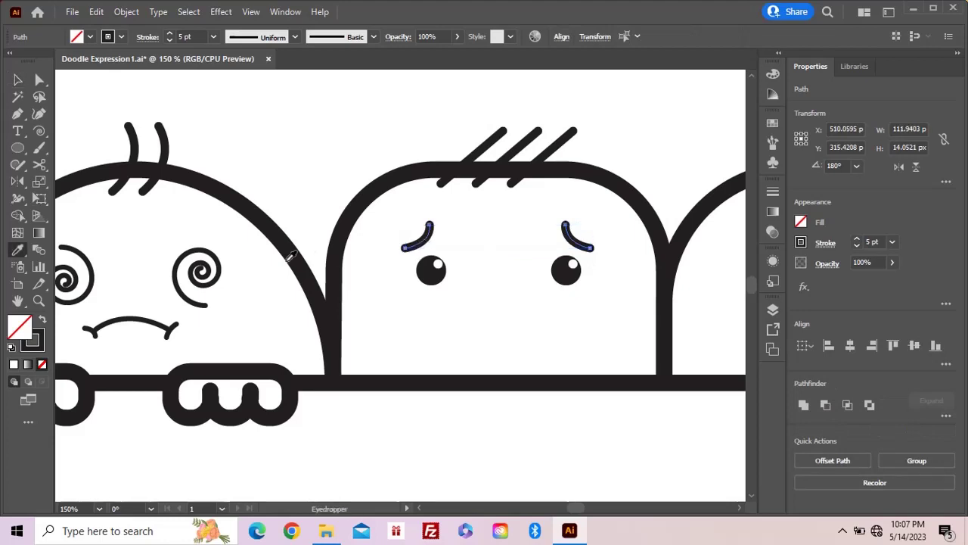
pyautogui.click(176, 324)
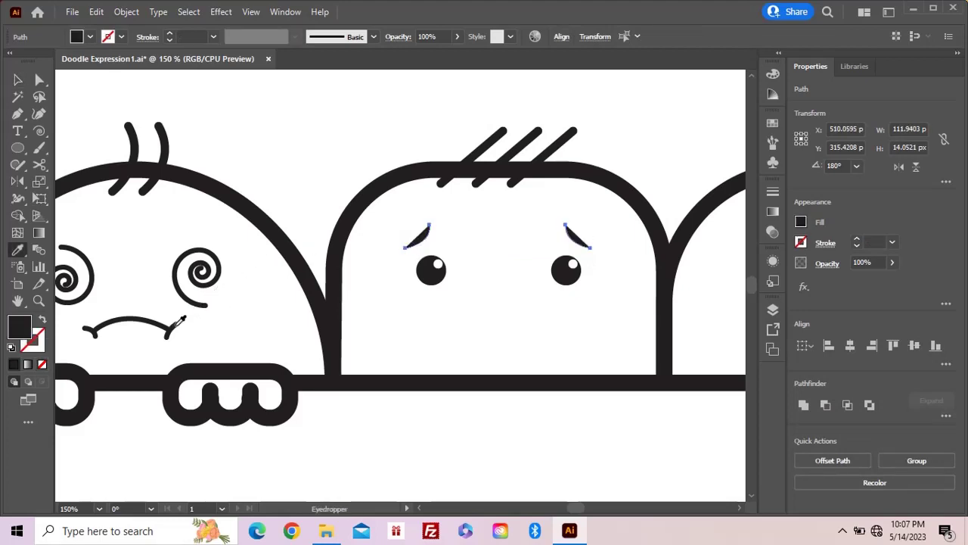
pyautogui.click(204, 304)
pyautogui.keyDown('ctrl'); pyautogui.click(357, 320); pyautogui.keyUp('ctrl')
# Start a Pen path for a raised hand on the horizontal line, below the second face's left eye.
pyautogui.moveTo(464, 311); pyautogui.dragTo(408, 314)
pyautogui.press('z')
pyautogui.click(454, 315)
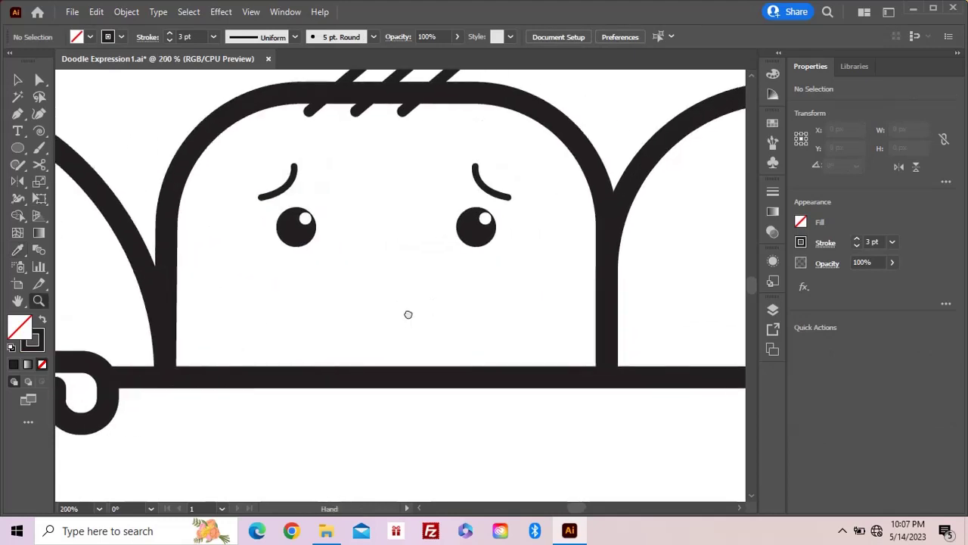
pyautogui.click(17, 114)
pyautogui.click(242, 369)
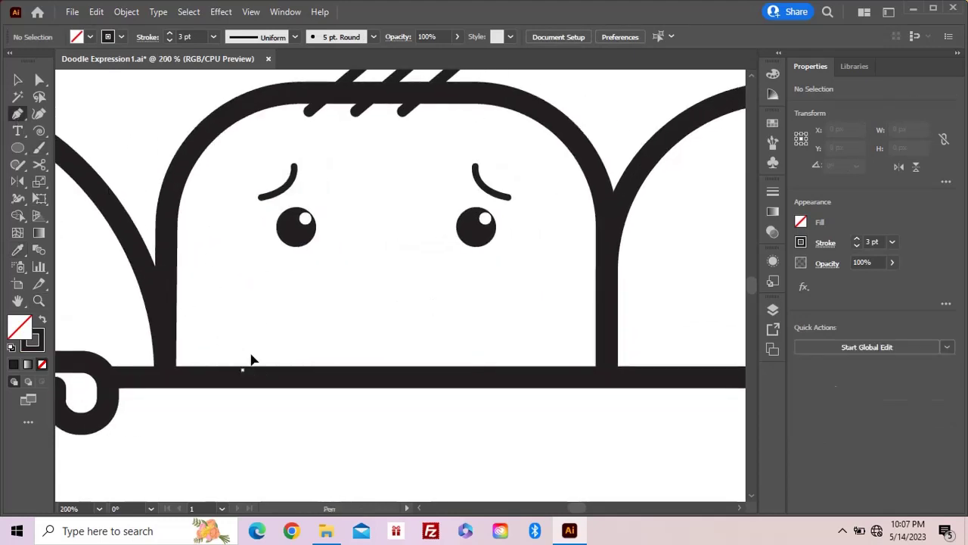
pyautogui.moveTo(360, 245)
pyautogui.mouseDown()
pyautogui.moveTo(409, 268)
pyautogui.moveTo(406, 282)
pyautogui.moveTo(428, 280)
pyautogui.mouseUp()
pyautogui.click(367, 270)
pyautogui.hotkey('ctrl', 'z')
pyautogui.hotkey('ctrl', 'z')
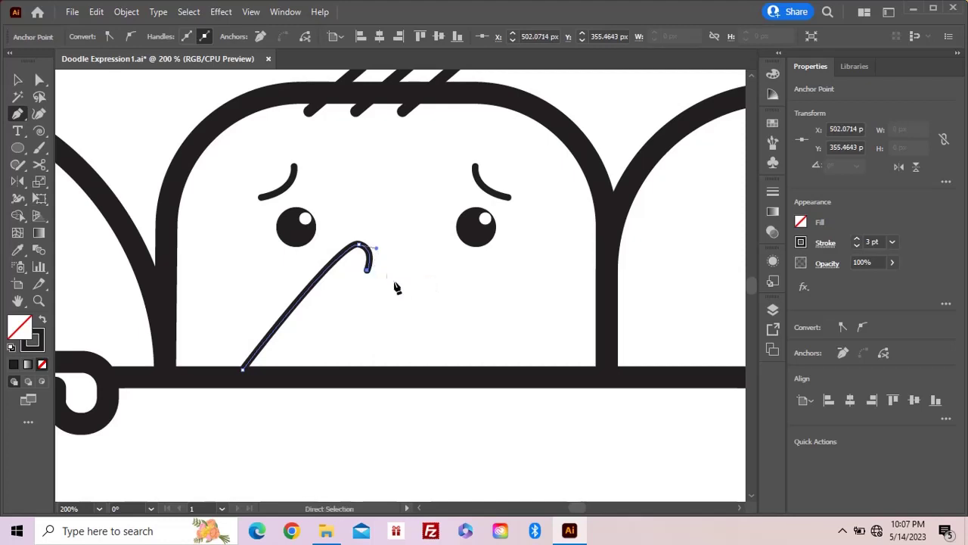
pyautogui.hotkey('ctrl', 'z')
pyautogui.hotkey('ctrl', 'z')
# Draw the rest of the hand outline with three rounded fingertips over the mouth area, ending on the horizontal line.
pyautogui.moveTo(365, 246)
pyautogui.mouseDown()
pyautogui.moveTo(435, 296)
pyautogui.moveTo(411, 329)
pyautogui.mouseUp()
pyautogui.click(374, 281)
pyautogui.click(404, 295)
pyautogui.click(383, 374)
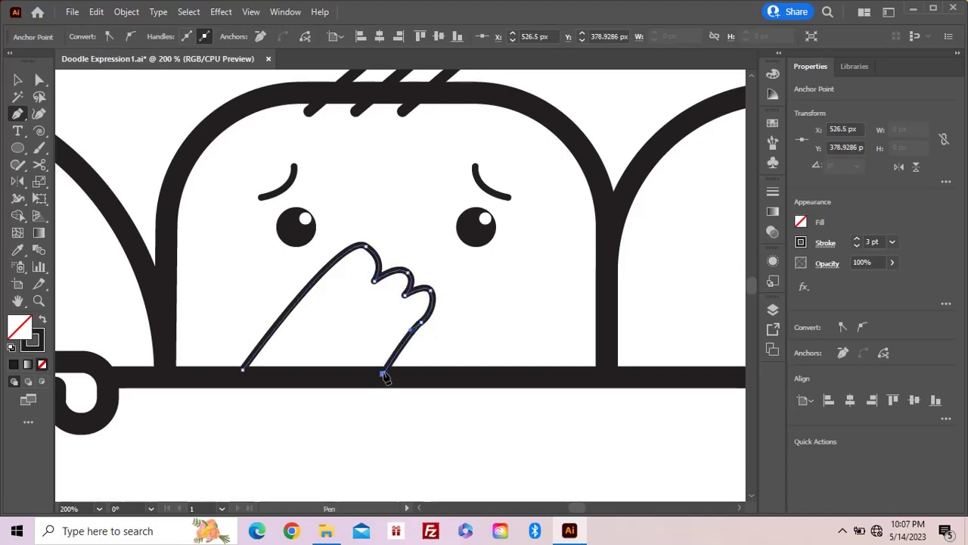
pyautogui.keyDown('ctrl'); pyautogui.click(436, 309); pyautogui.keyUp('ctrl')
pyautogui.press('v')
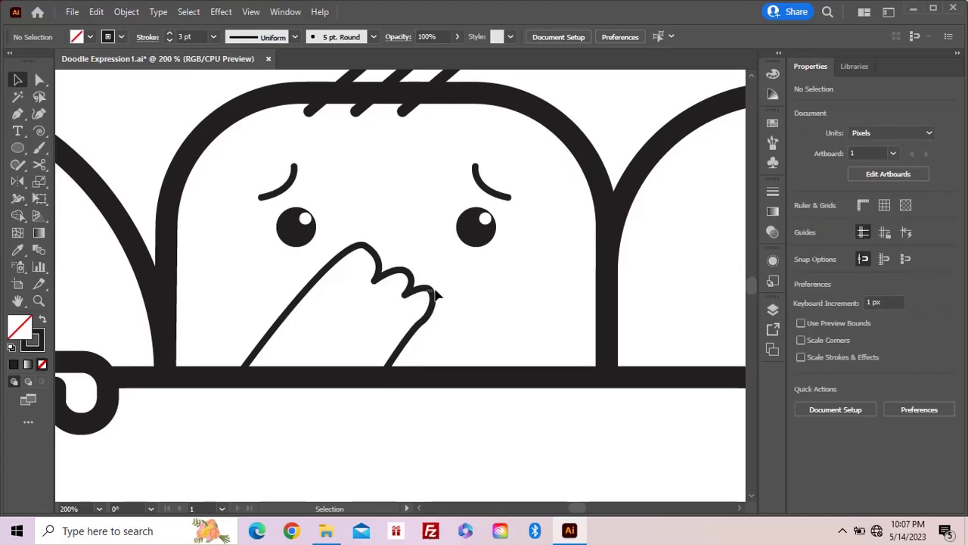
# Move the hand slightly to the right and shift its topmost fingertip point a little right and down.
pyautogui.click(428, 295)
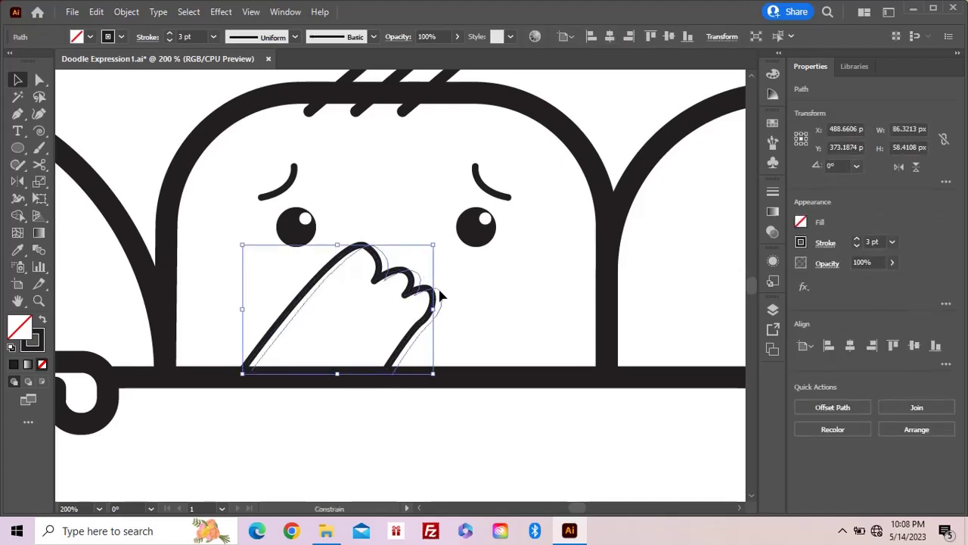
pyautogui.moveTo(439, 292); pyautogui.dragTo(451, 295)
pyautogui.press('a')
pyautogui.click(378, 247)
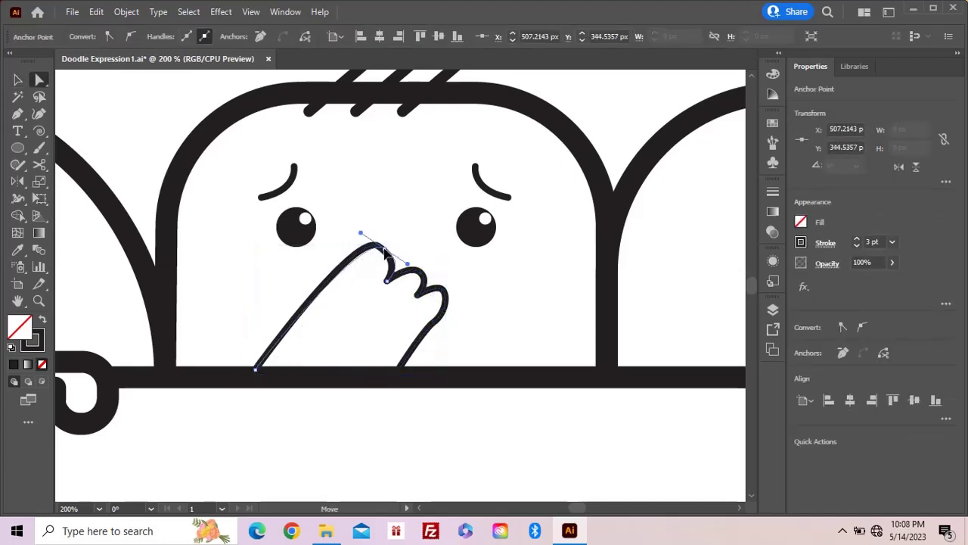
pyautogui.moveTo(379, 247); pyautogui.dragTo(384, 249)
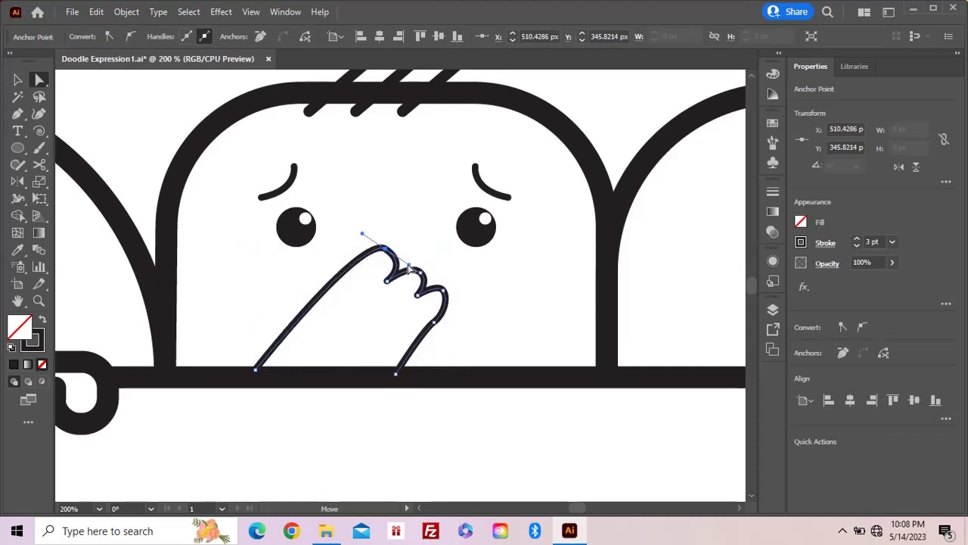
# Smooth the curve where the lowest finger meets the hand's right edge by adjusting the anchor's handle.
pyautogui.keyDown('ctrl'); pyautogui.click(436, 327); pyautogui.keyUp('ctrl')
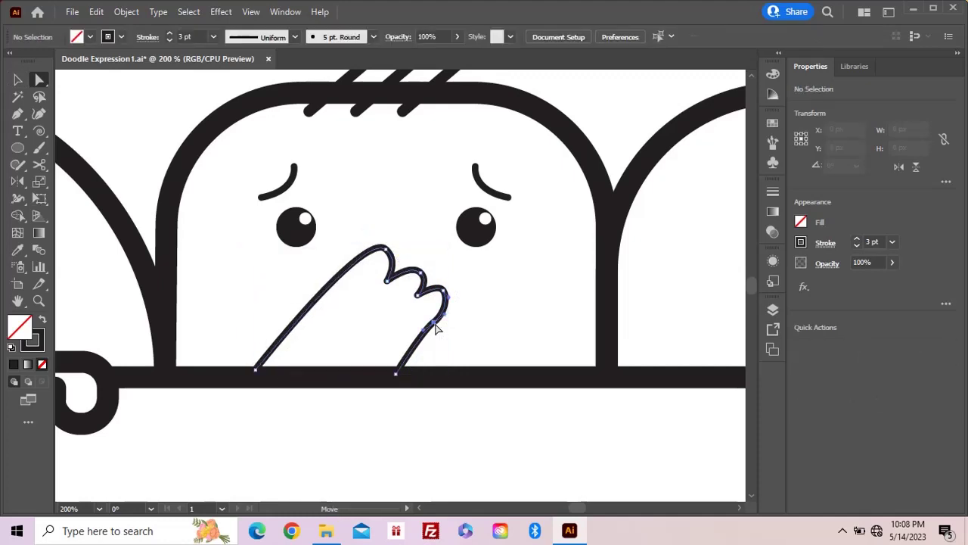
pyautogui.click(437, 327)
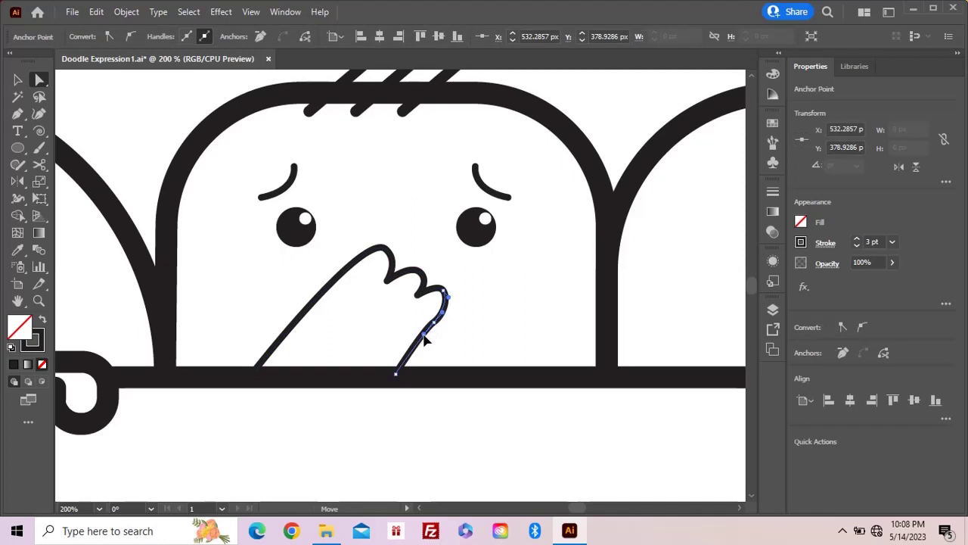
pyautogui.moveTo(424, 334); pyautogui.dragTo(424, 336)
pyautogui.hotkey('ctrl', 'shift', 'a')
pyautogui.press('v')
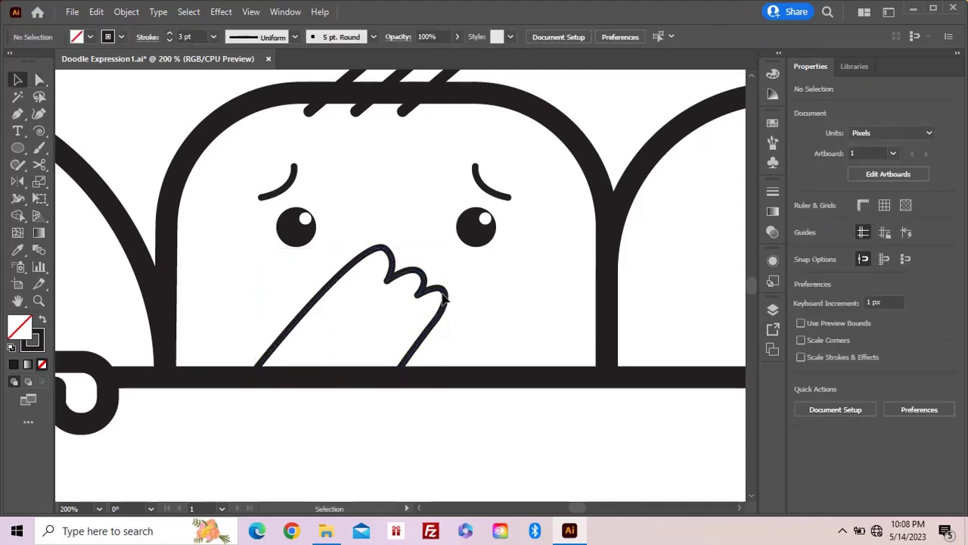
# Move the hand up and right, and extend both of its lower ends down to the horizontal line.
pyautogui.click(444, 295)
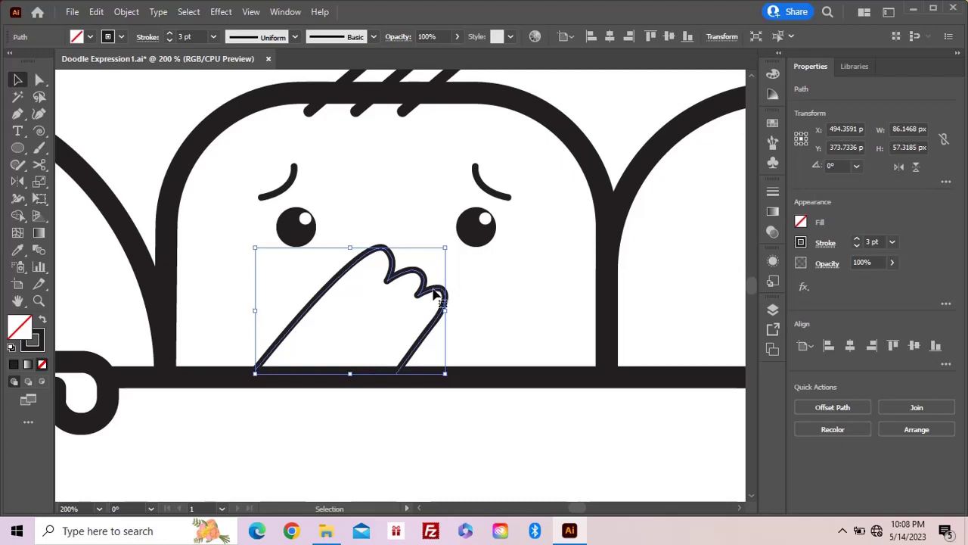
pyautogui.moveTo(439, 296); pyautogui.dragTo(451, 287)
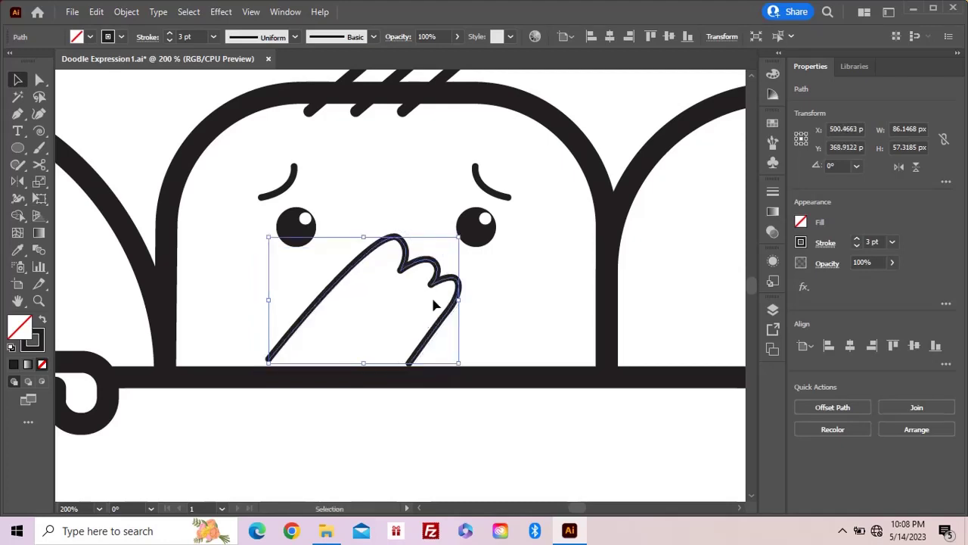
pyautogui.press('a')
pyautogui.click(409, 365)
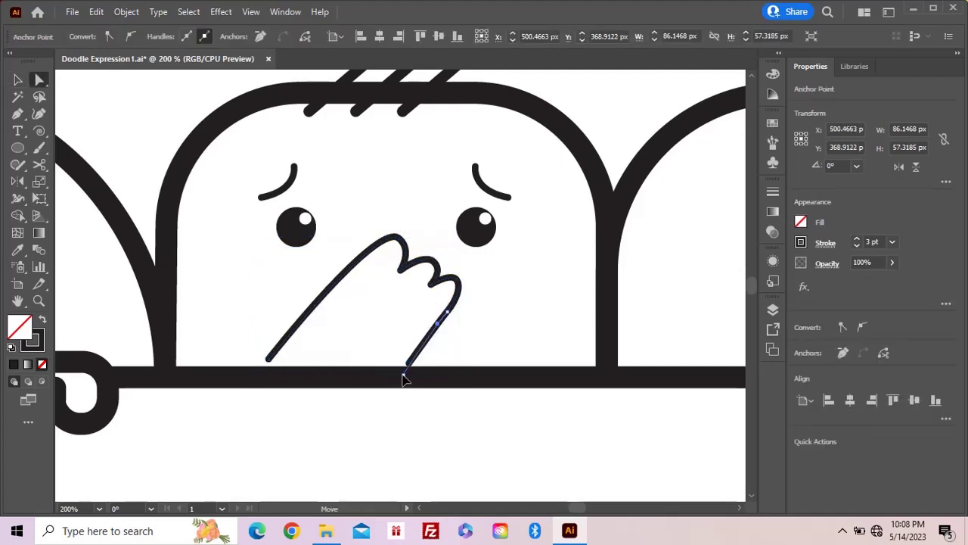
pyautogui.click(404, 376)
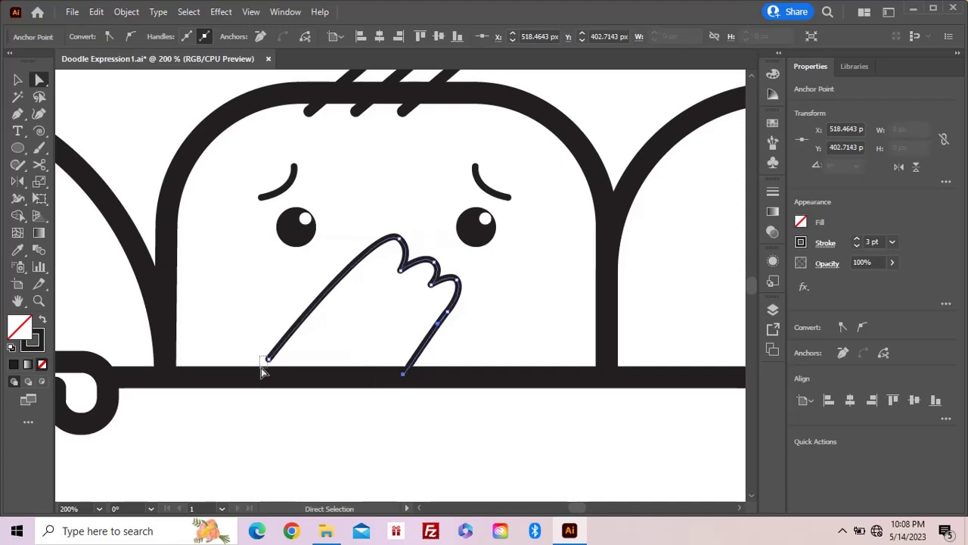
pyautogui.click(261, 367)
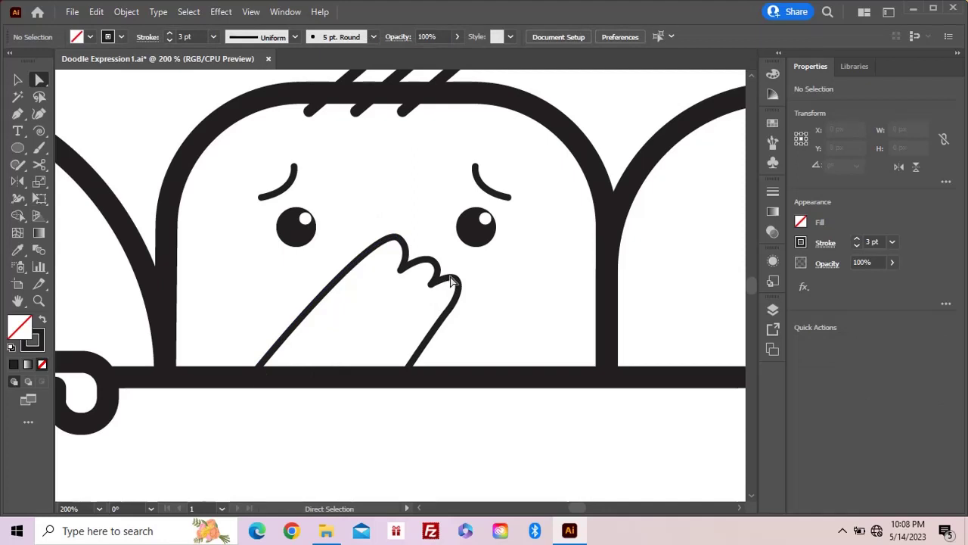
# Duplicate the hand to the right and reflect the copy across the vertical axis.
pyautogui.press('v')
pyautogui.moveTo(450, 282); pyautogui.dragTo(550, 282)
pyautogui.doubleClick(19, 183)
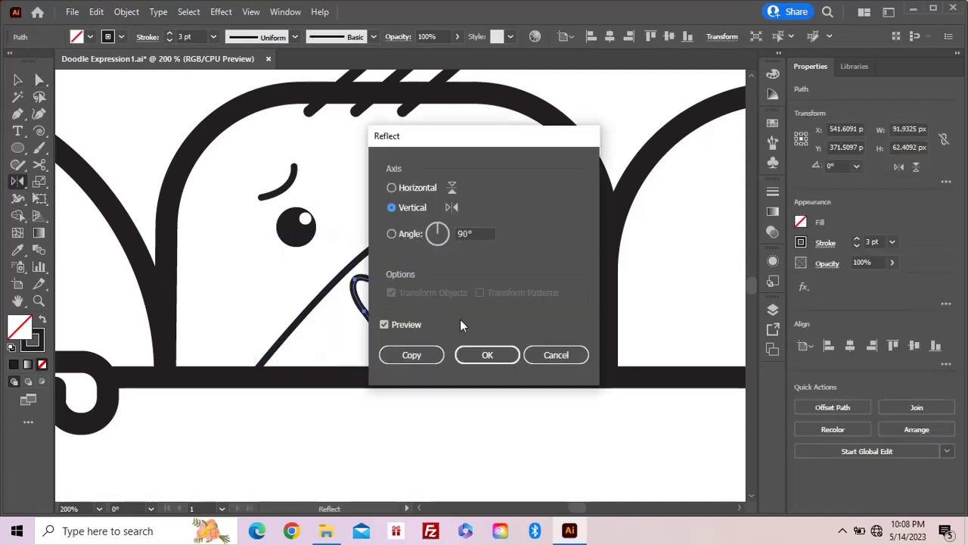
pyautogui.click(488, 355)
# Move the reflected hand left so it crosses the original, with its fingers below the left eye.
pyautogui.press('v')
pyautogui.moveTo(497, 310); pyautogui.dragTo(443, 311)
pyautogui.press('a')
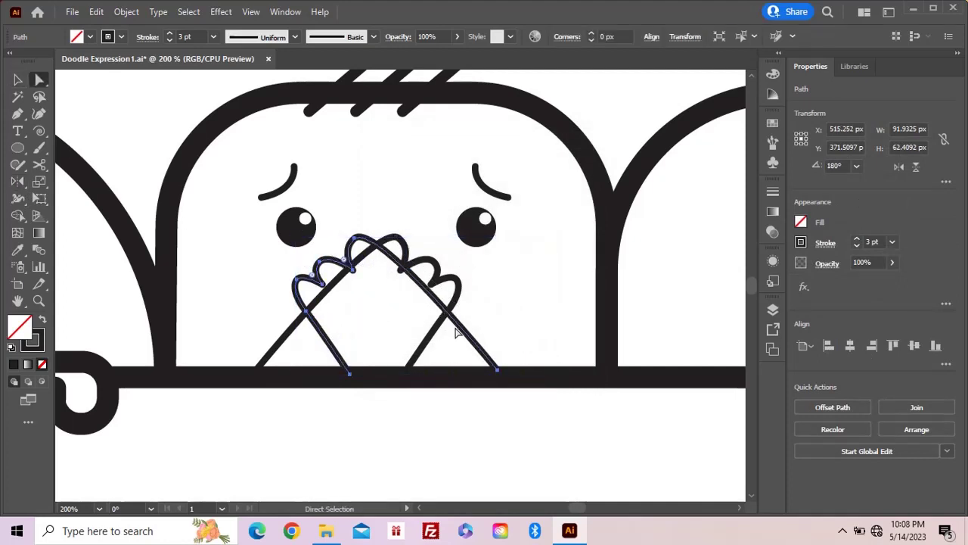
pyautogui.press('Left')
pyautogui.press('Left')
pyautogui.press('Left')
pyautogui.press('Left')
pyautogui.press('Left')
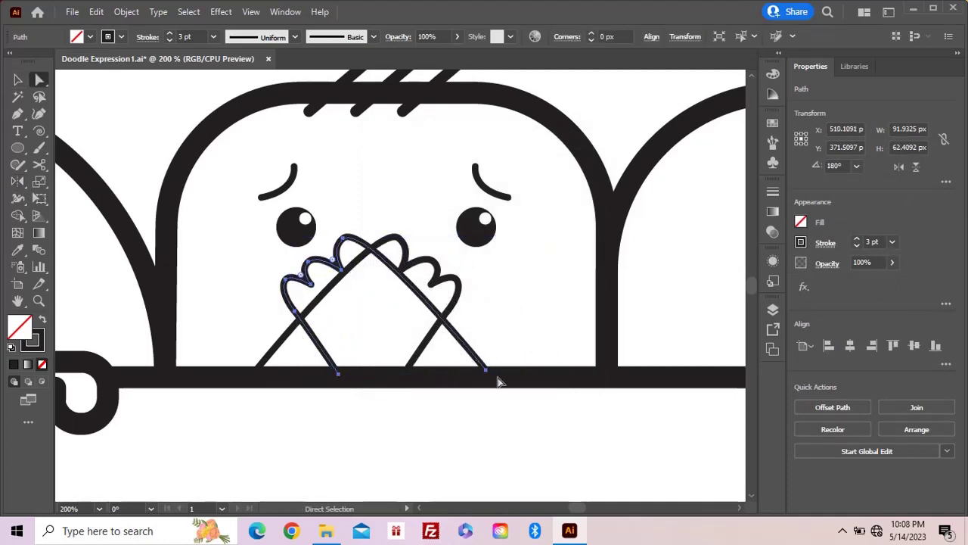
# Pull both open ends of the reflected hand back to the front hand's left edge so its fingers appear behind it.
pyautogui.moveTo(488, 372); pyautogui.dragTo(427, 335)
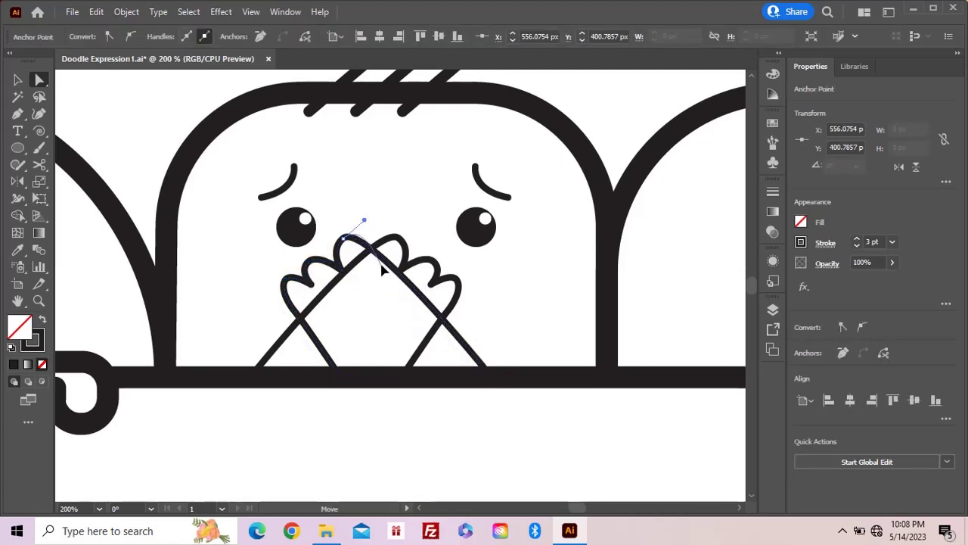
pyautogui.moveTo(382, 271); pyautogui.dragTo(359, 225)
pyautogui.moveTo(382, 261); pyautogui.dragTo(373, 249)
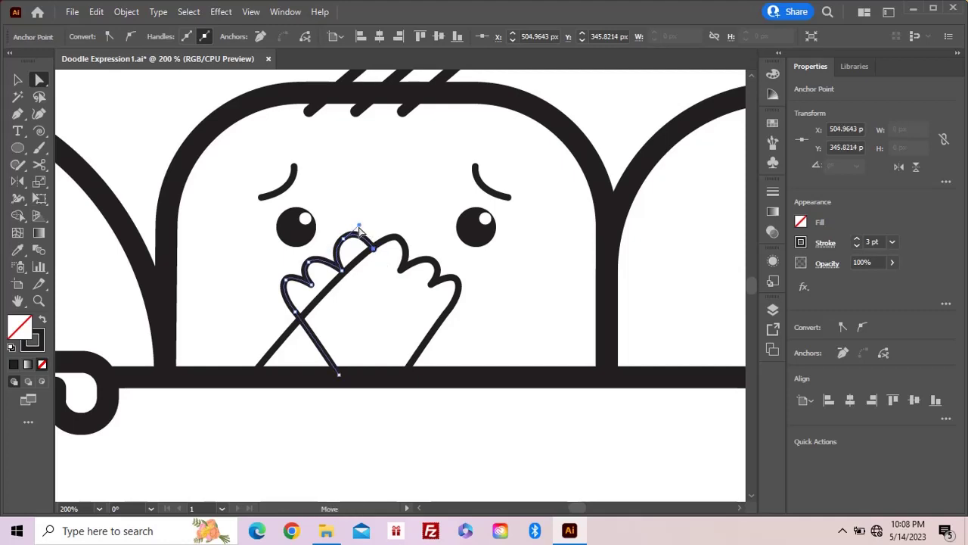
pyautogui.moveTo(340, 379); pyautogui.dragTo(300, 318)
pyautogui.click(374, 251)
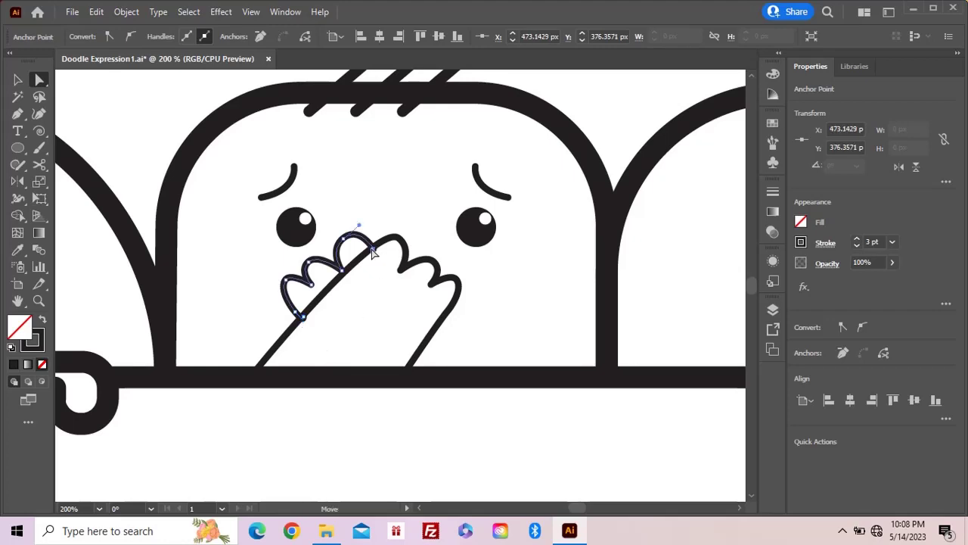
pyautogui.moveTo(397, 214); pyautogui.dragTo(299, 320)
pyautogui.click(302, 322)
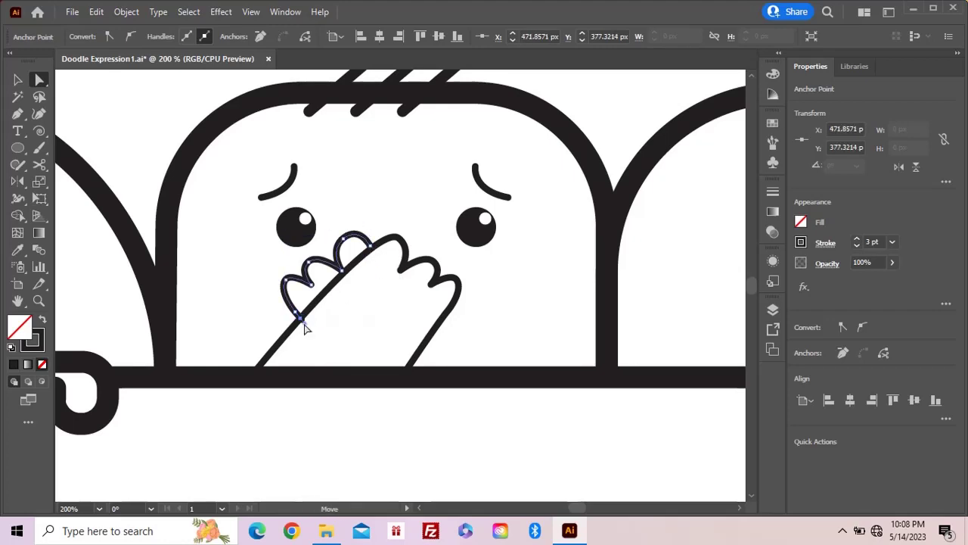
pyautogui.click(383, 338)
# Shift the corner point between the back hand's upper two fingers slightly up, off the front hand's edge.
pyautogui.press('p')
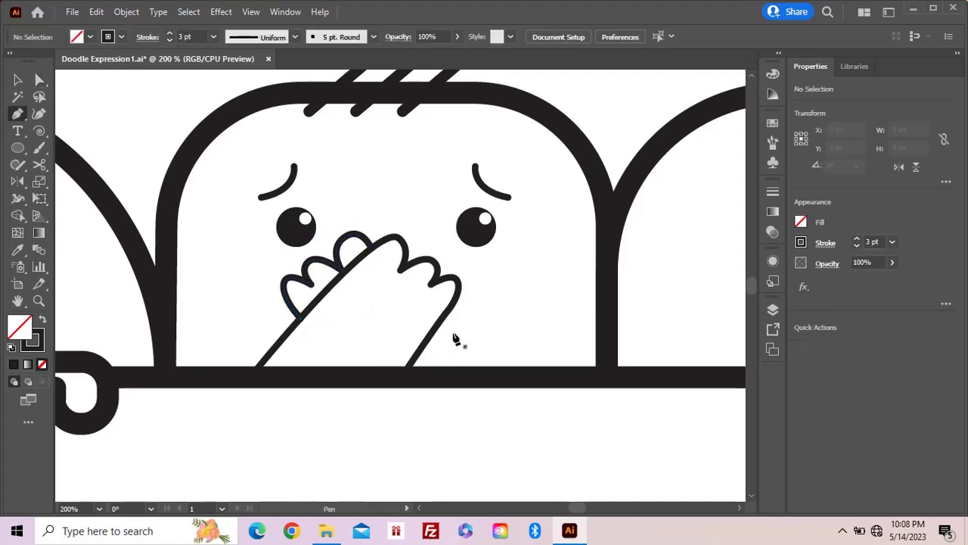
pyautogui.press('a')
pyautogui.click(339, 271)
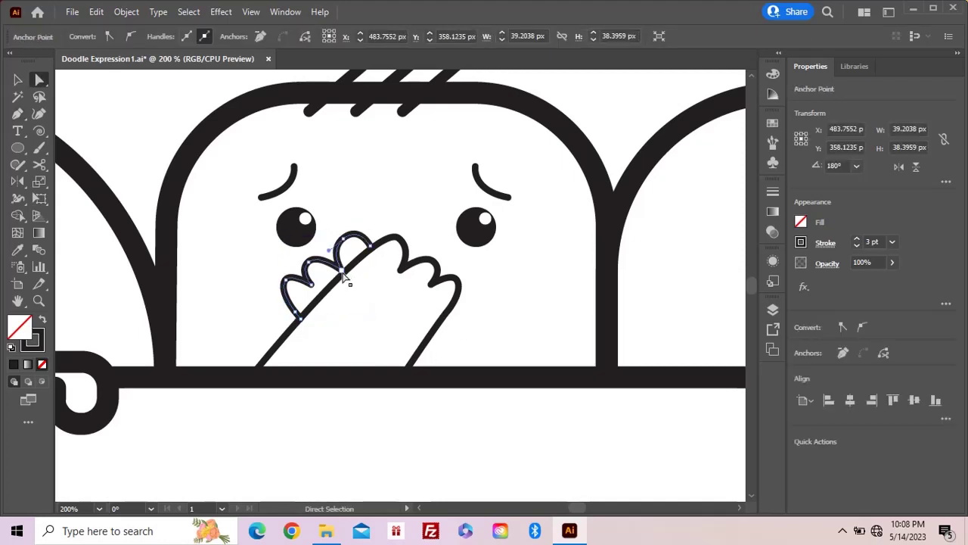
pyautogui.click(447, 310)
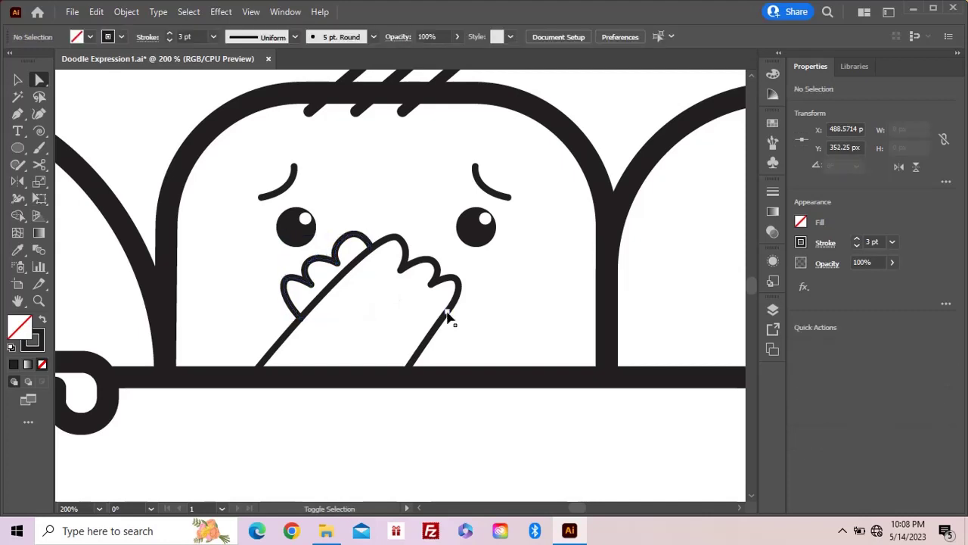
# Draw the back arm's visible edge as a straight line from the front hand's right edge down to the horizontal line.
pyautogui.press('p')
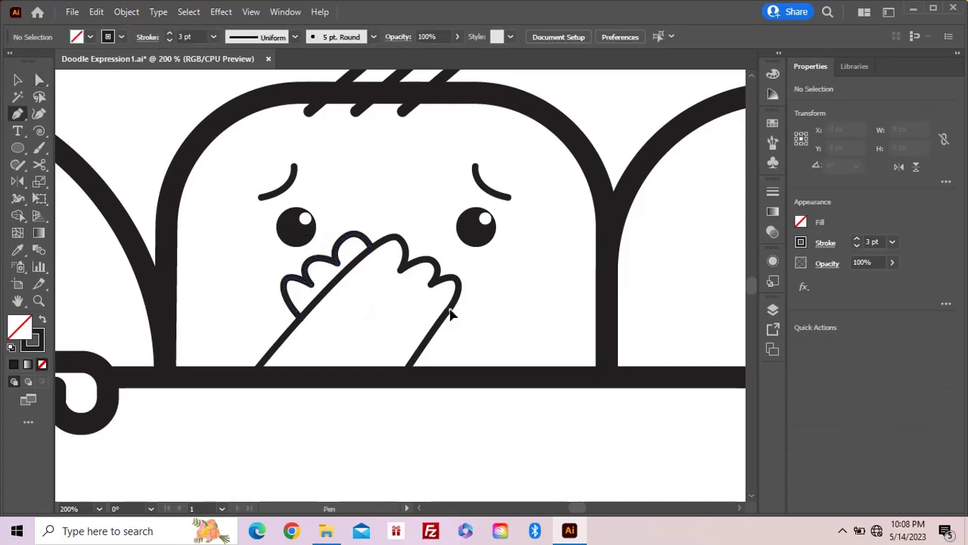
pyautogui.click(450, 311)
pyautogui.click(515, 372)
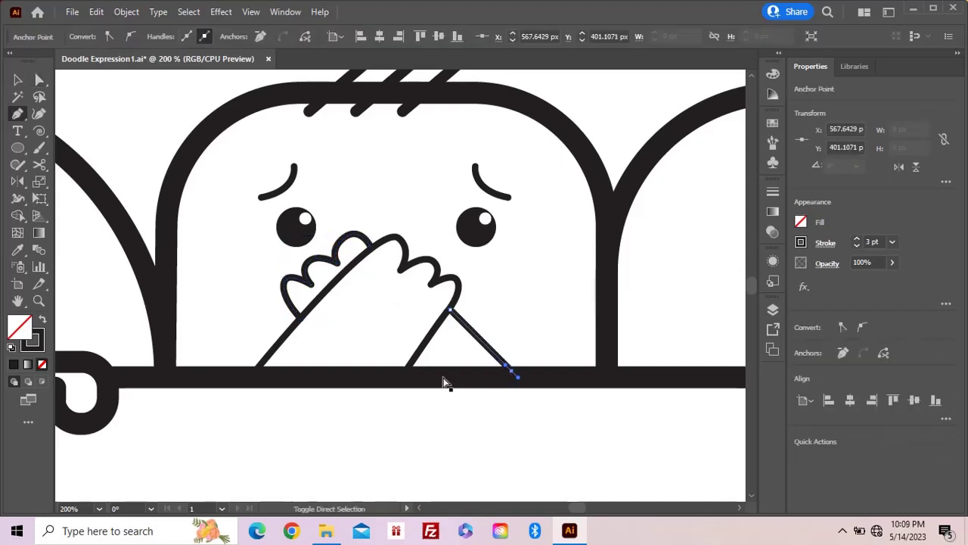
pyautogui.hotkey('ctrl', 'shift', 'a')
# Copy the worried character's right eye with its highlight onto the flower character's face as the left eye.
pyautogui.press('z')
pyautogui.keyDown('alt'); pyautogui.click(443, 341); pyautogui.keyUp('alt')
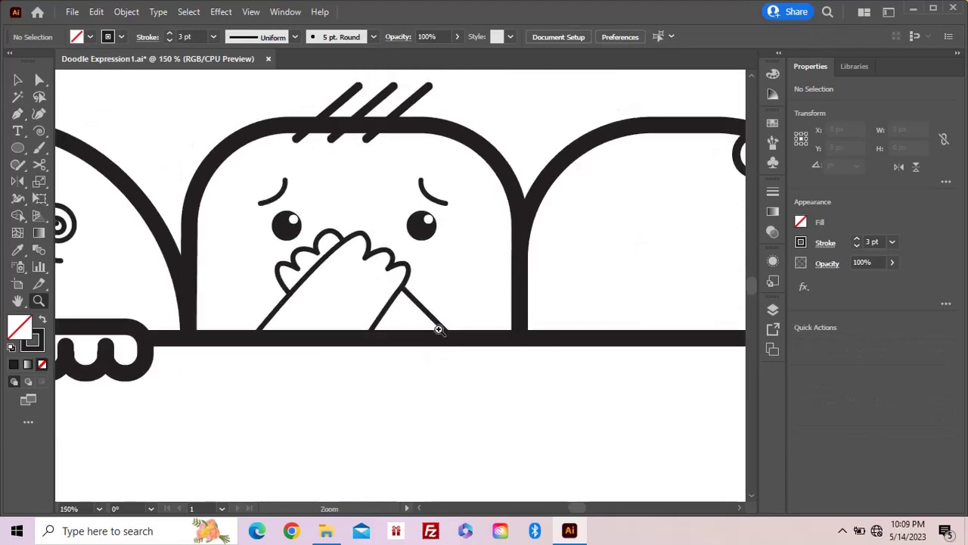
pyautogui.keyDown('alt'); pyautogui.click(439, 330); pyautogui.keyUp('alt')
pyautogui.moveTo(436, 294); pyautogui.dragTo(494, 328)
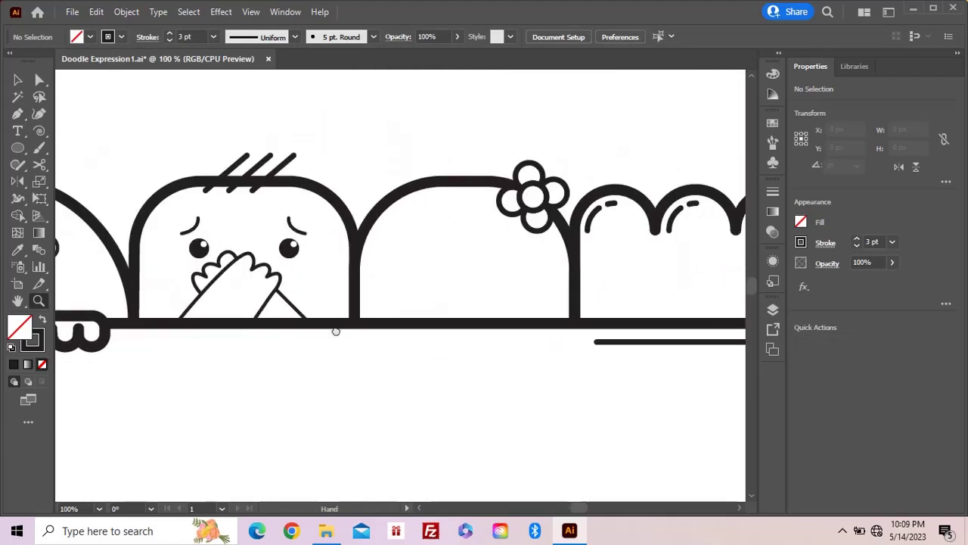
pyautogui.click(401, 318)
pyautogui.click(396, 290)
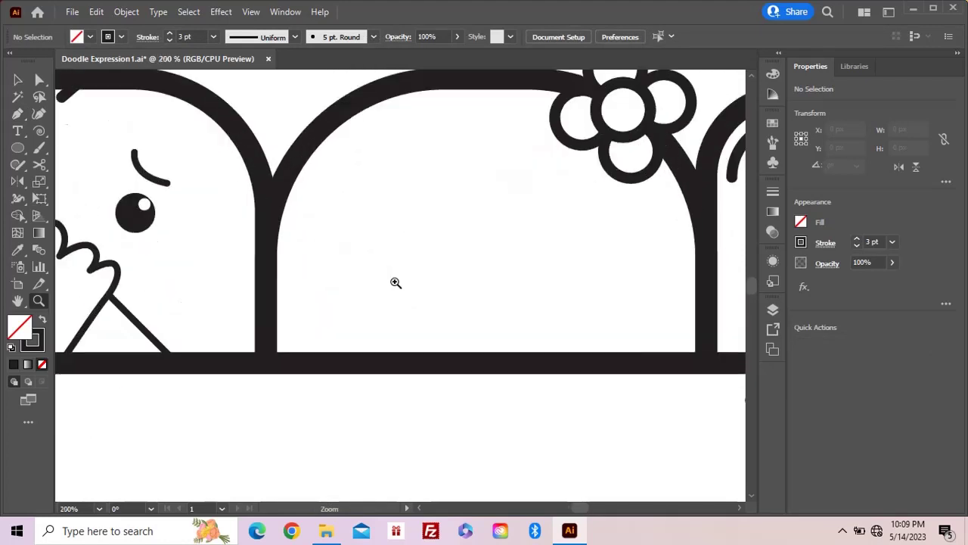
pyautogui.press('v')
pyautogui.click(168, 254)
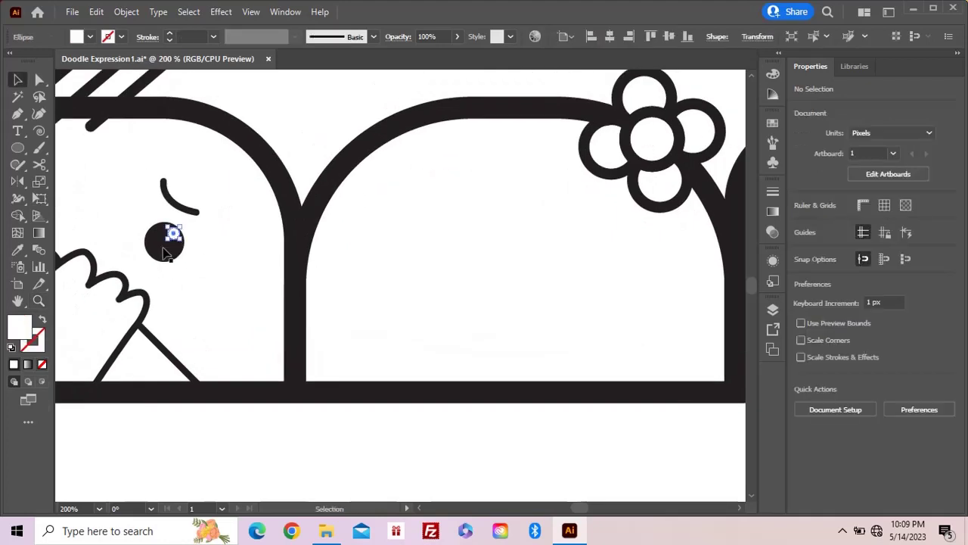
pyautogui.moveTo(164, 254); pyautogui.dragTo(426, 263)
pyautogui.click(489, 290)
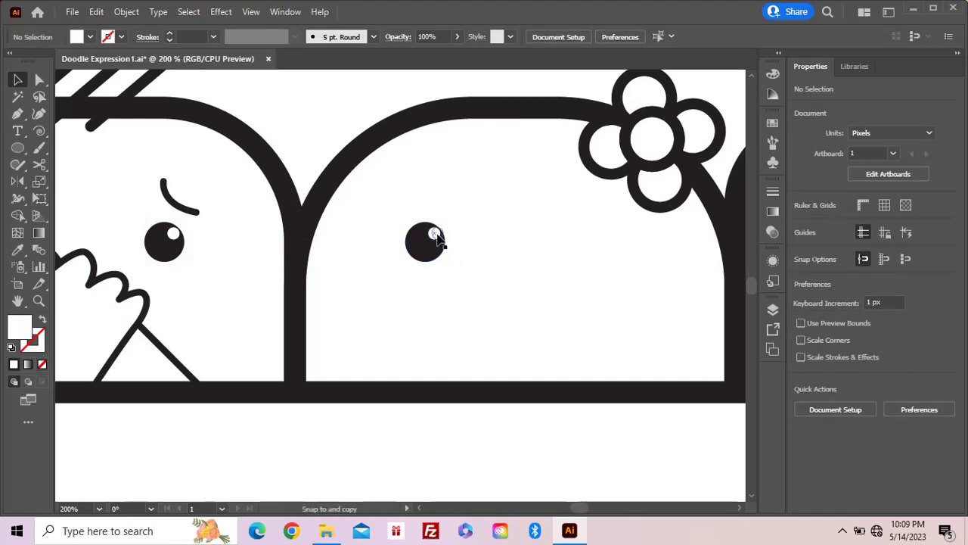
# Duplicate the flower character's left eye with its highlight horizontally to make the right eye.
pyautogui.click(422, 259)
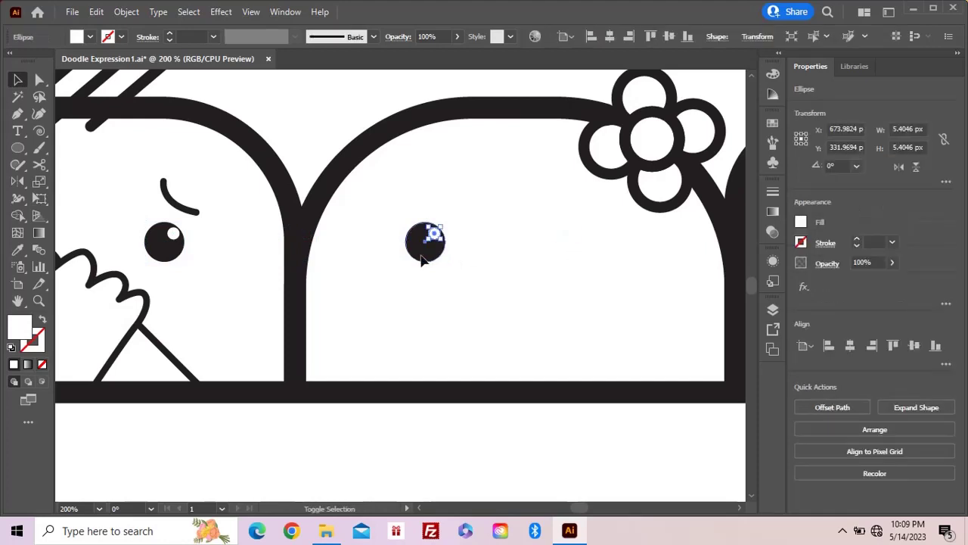
pyautogui.moveTo(424, 260); pyautogui.dragTo(591, 268)
pyautogui.click(271, 268)
# Draw a short eyelash curving up and outward from the flower character's left eye, using the worried character's 3 pt eyebrow style.
pyautogui.press('i')
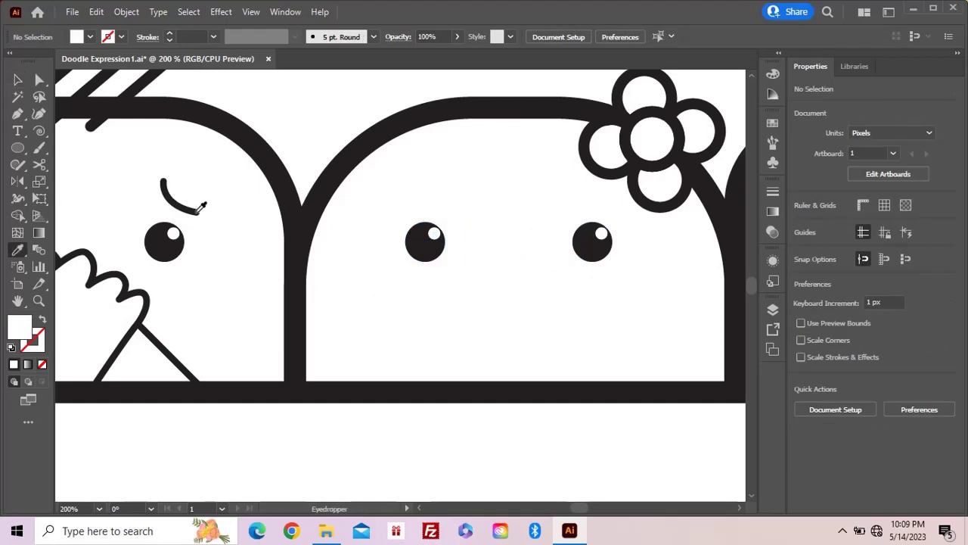
pyautogui.click(196, 211)
pyautogui.press('p')
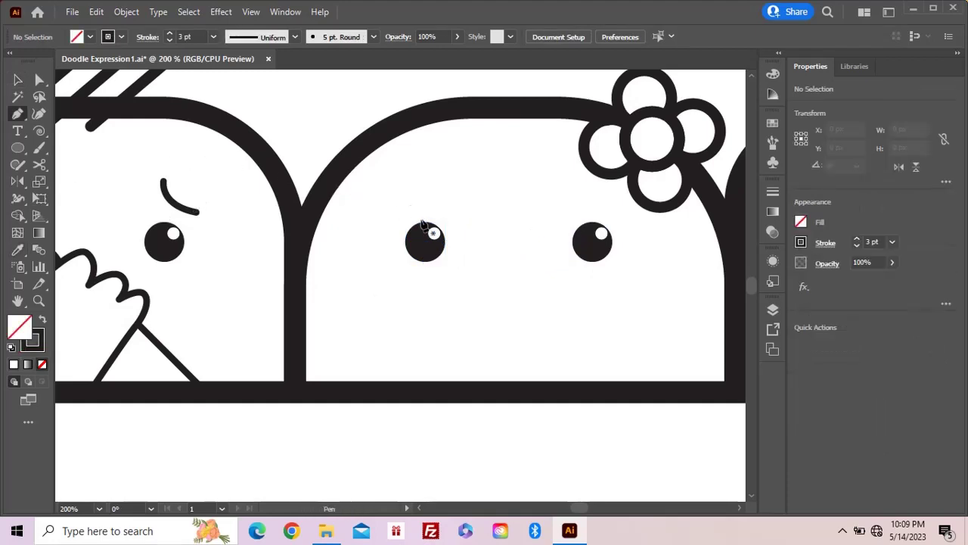
pyautogui.click(422, 225)
pyautogui.moveTo(400, 219); pyautogui.dragTo(395, 204)
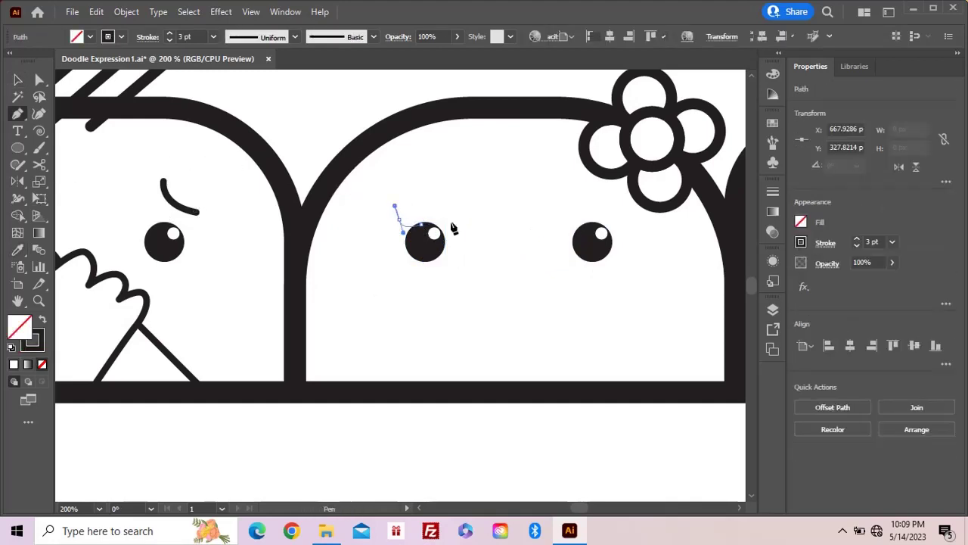
pyautogui.keyDown('ctrl'); pyautogui.click(529, 235); pyautogui.keyUp('ctrl')
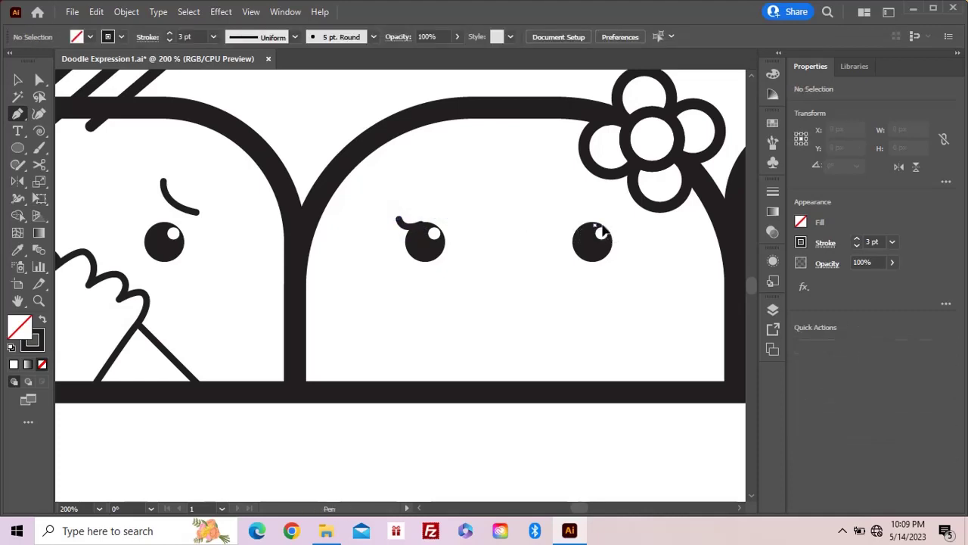
# Draw a matching eyelash curving up and outward from the upper edge of the flower character's right eye.
pyautogui.click(596, 224)
pyautogui.moveTo(616, 210); pyautogui.dragTo(612, 212)
pyautogui.keyDown('ctrl'); pyautogui.click(601, 263); pyautogui.keyUp('ctrl')
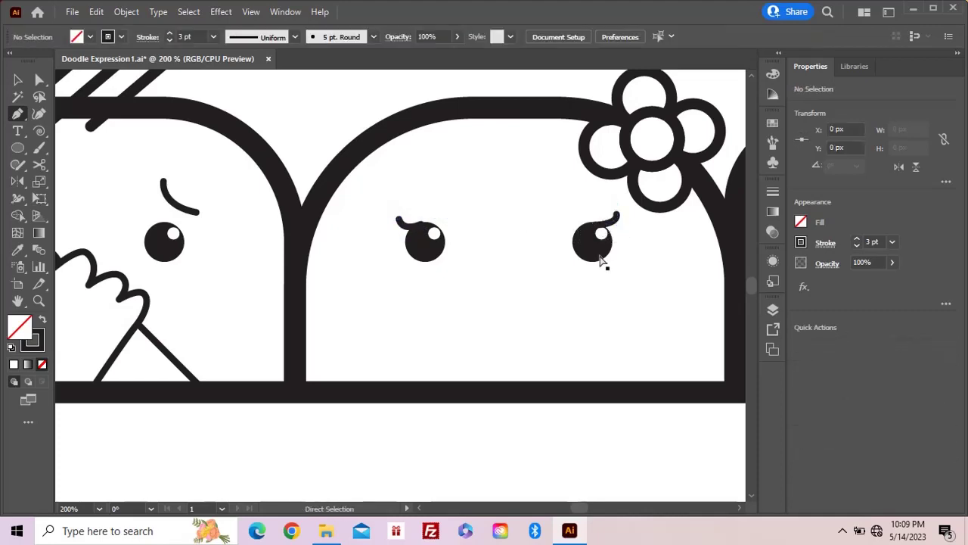
# Lower the right eyelash's outer tip slightly and shift the left eyelash's inner end slightly down onto the eye.
pyautogui.keyDown('ctrl'); pyautogui.click(598, 227); pyautogui.keyUp('ctrl')
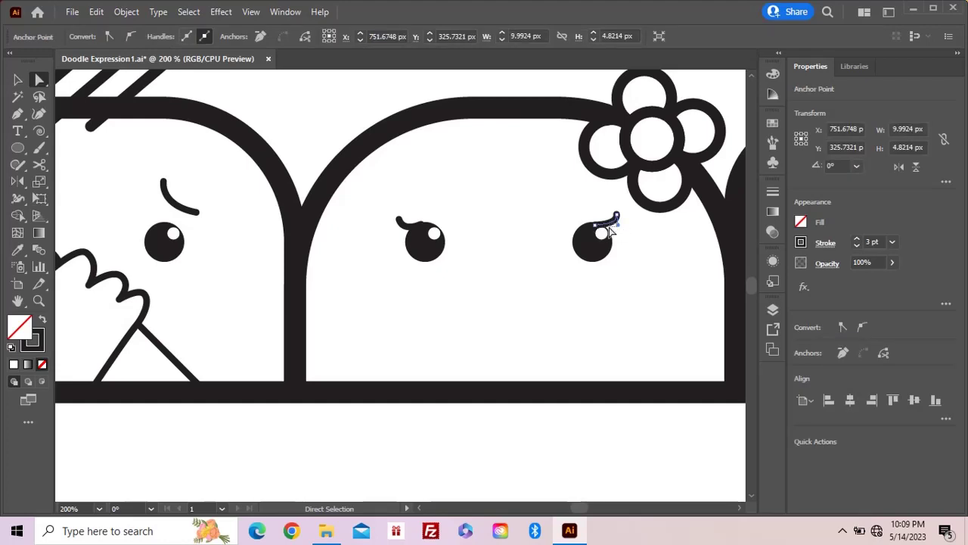
pyautogui.click(612, 225)
pyautogui.click(615, 217)
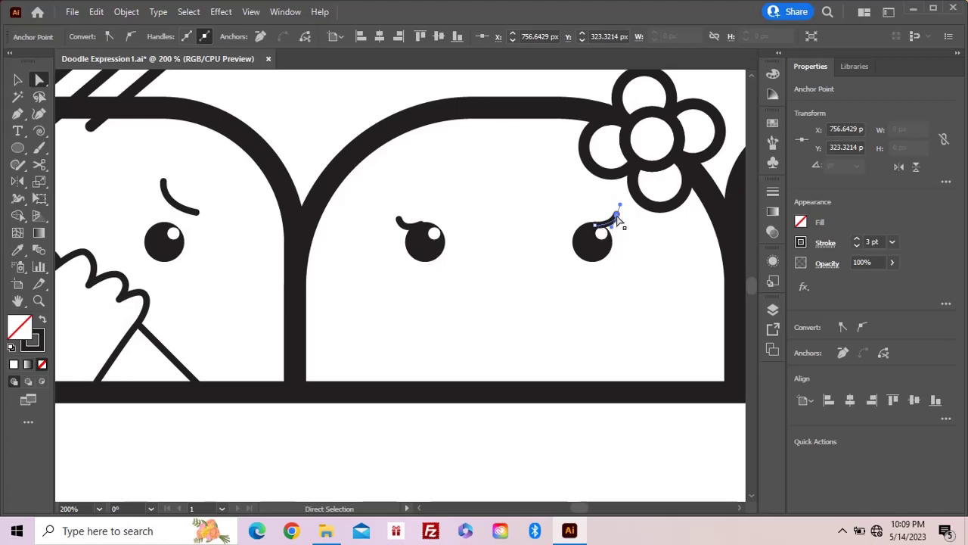
pyautogui.keyDown('ctrl'); pyautogui.click(477, 252); pyautogui.keyUp('ctrl')
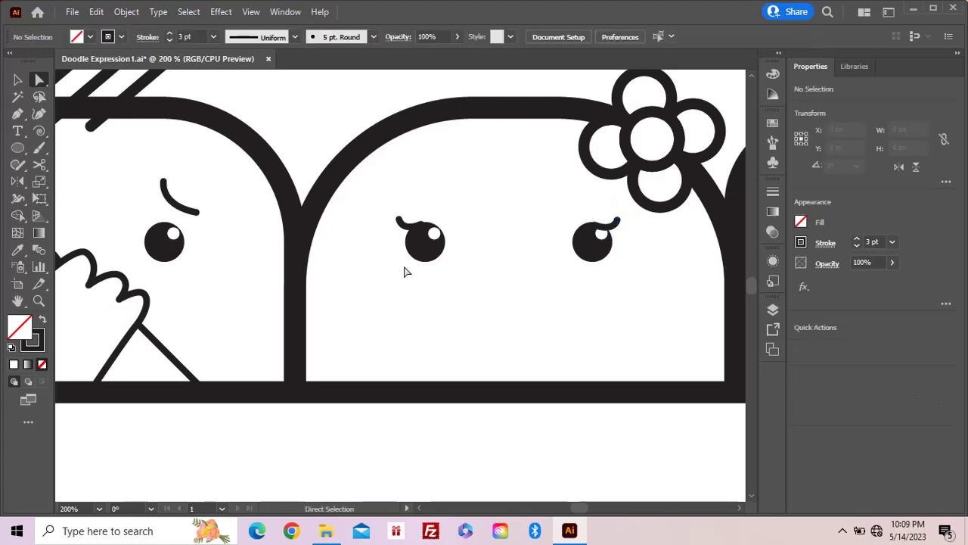
pyautogui.click(424, 233)
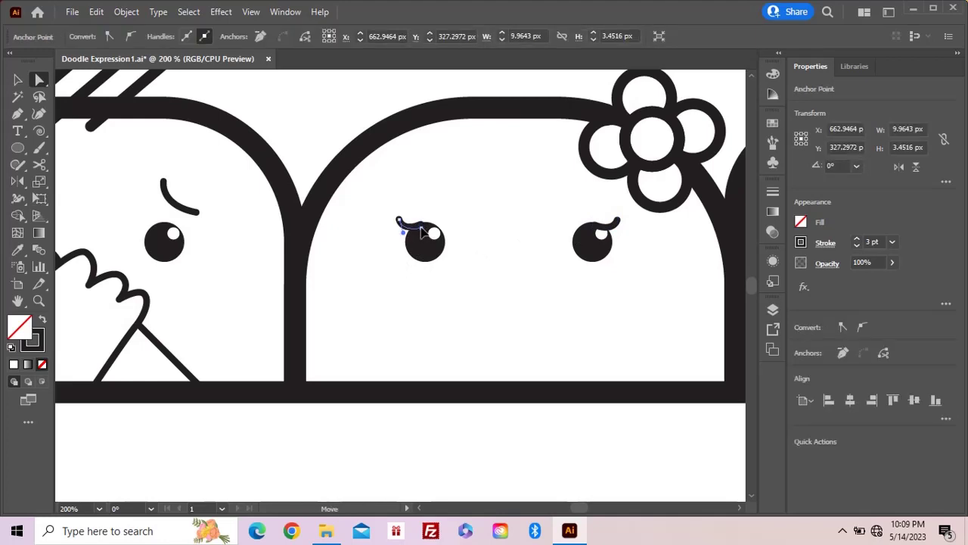
pyautogui.keyDown('ctrl'); pyautogui.click(551, 245); pyautogui.keyUp('ctrl')
# Bring the right eye's white highlight in front of the eyelash so the full circle shows.
pyautogui.moveTo(579, 189); pyautogui.dragTo(611, 257)
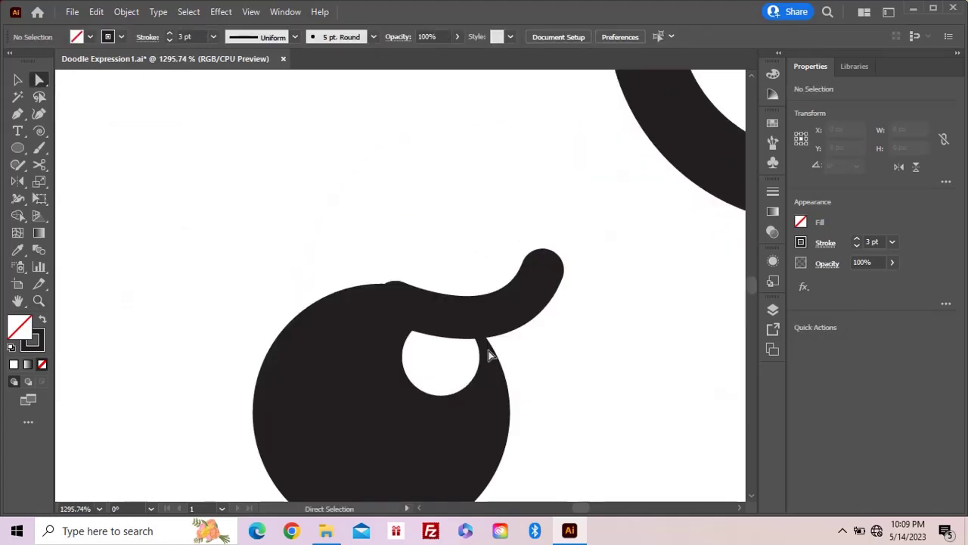
pyautogui.click(452, 376)
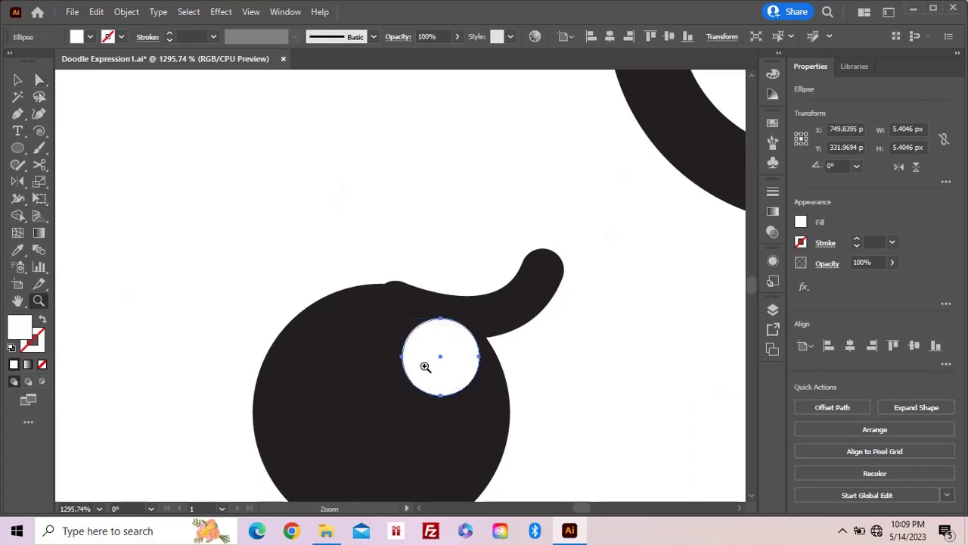
pyautogui.click(407, 307)
pyautogui.hotkey('ctrl', 'shift', 'a')
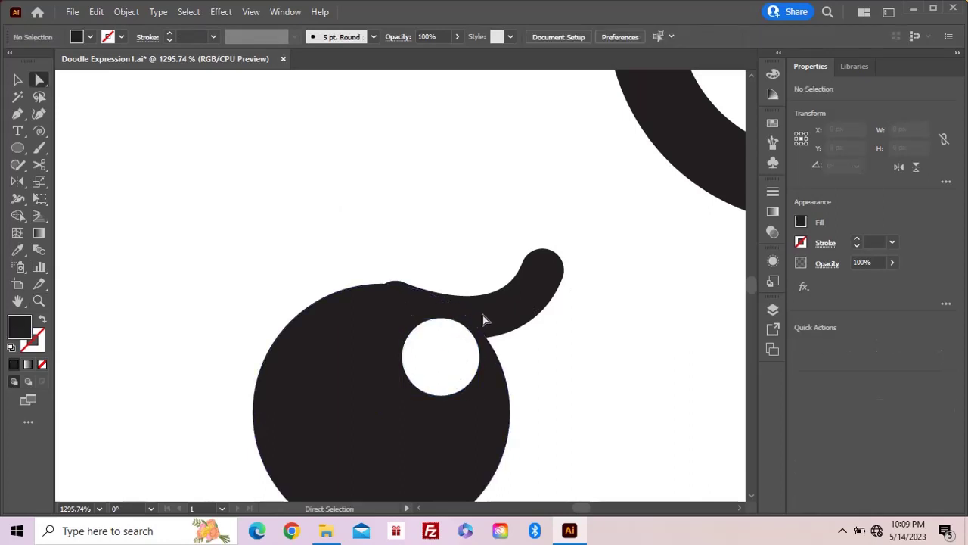
# Lower the right eyelash's inner end slightly so it blends into the pupil's upper edge.
pyautogui.click(489, 318)
pyautogui.click(397, 304)
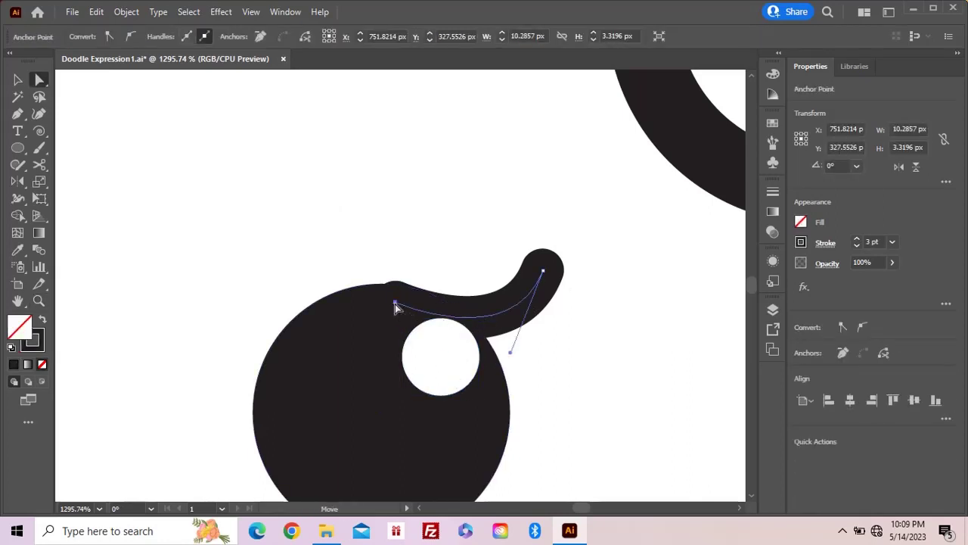
pyautogui.moveTo(394, 308); pyautogui.dragTo(394, 312)
pyautogui.hotkey('ctrl', 'shift', 'a')
pyautogui.press('z')
pyautogui.keyDown('alt'); pyautogui.click(406, 344); pyautogui.keyUp('alt')
pyautogui.keyDown('alt'); pyautogui.click(407, 341); pyautogui.keyUp('alt')
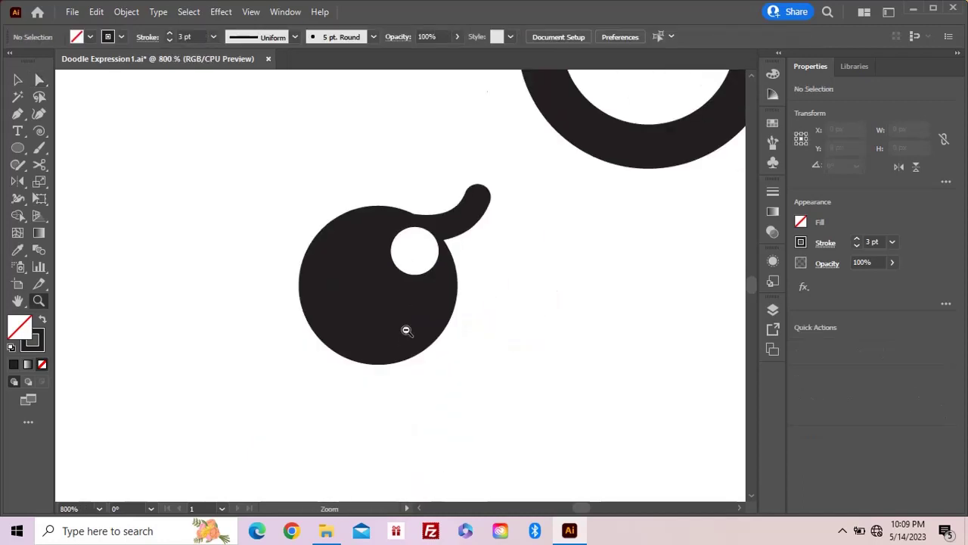
pyautogui.keyDown('alt'); pyautogui.click(406, 332); pyautogui.keyUp('alt')
pyautogui.keyDown('alt'); pyautogui.click(408, 333); pyautogui.keyUp('alt')
pyautogui.keyDown('alt'); pyautogui.click(456, 323); pyautogui.keyUp('alt')
pyautogui.keyDown('alt'); pyautogui.click(435, 326); pyautogui.keyUp('alt')
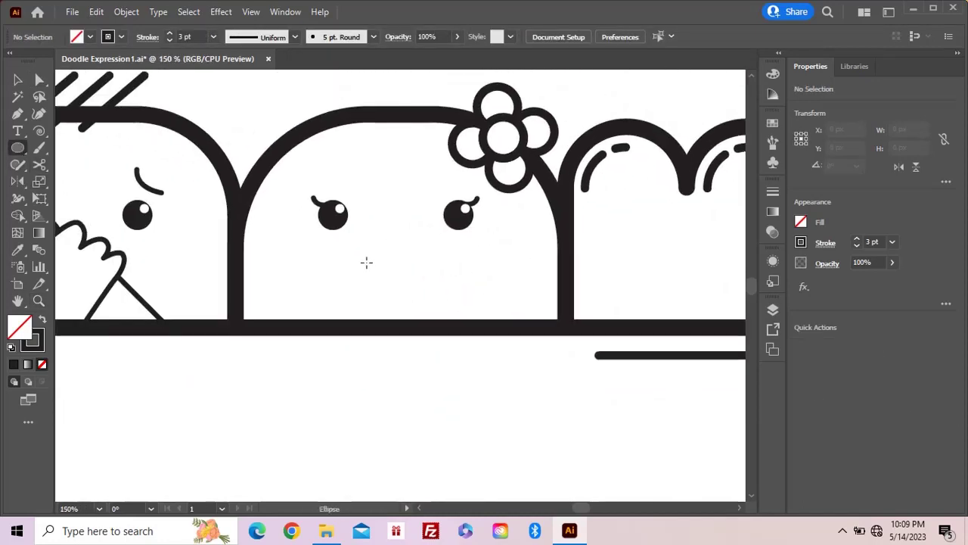
# Draw a circle about 28 px wide below the flower character's eyes and delete its top anchor to leave a smile.
pyautogui.moveTo(414, 290); pyautogui.dragTo(415, 291)
pyautogui.press('a')
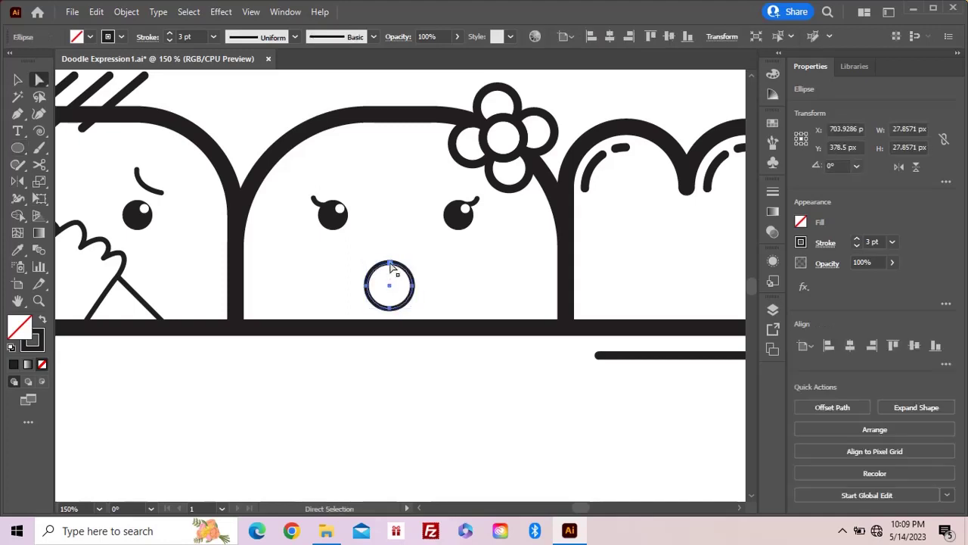
pyautogui.click(391, 266)
pyautogui.press('Delete')
pyautogui.hotkey('ctrl', 'shift', 'a')
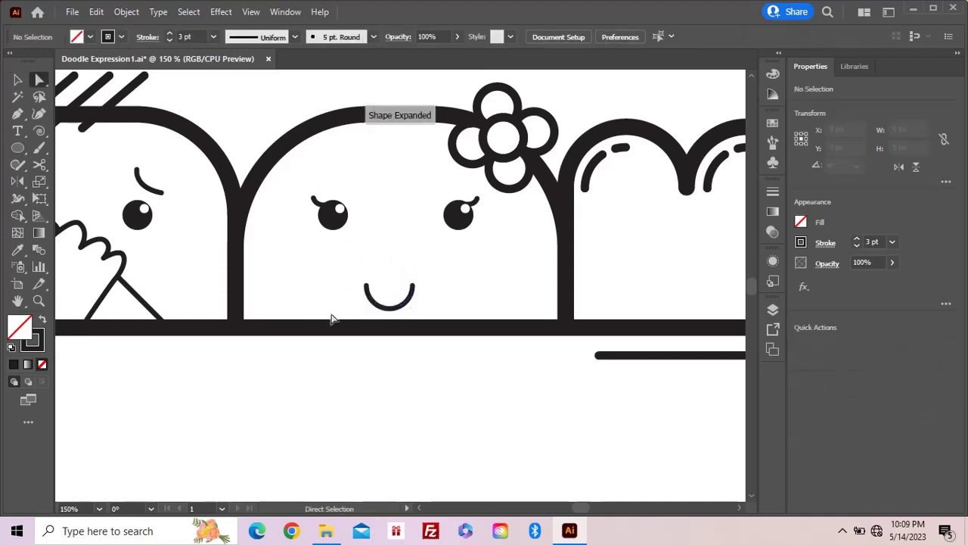
# Move the smile up and slightly right so it sits centred between the flower character's eyes.
pyautogui.press('v')
pyautogui.moveTo(394, 308); pyautogui.dragTo(407, 292)
pyautogui.press('a')
pyautogui.hotkey('ctrl', 'shift', 'a')
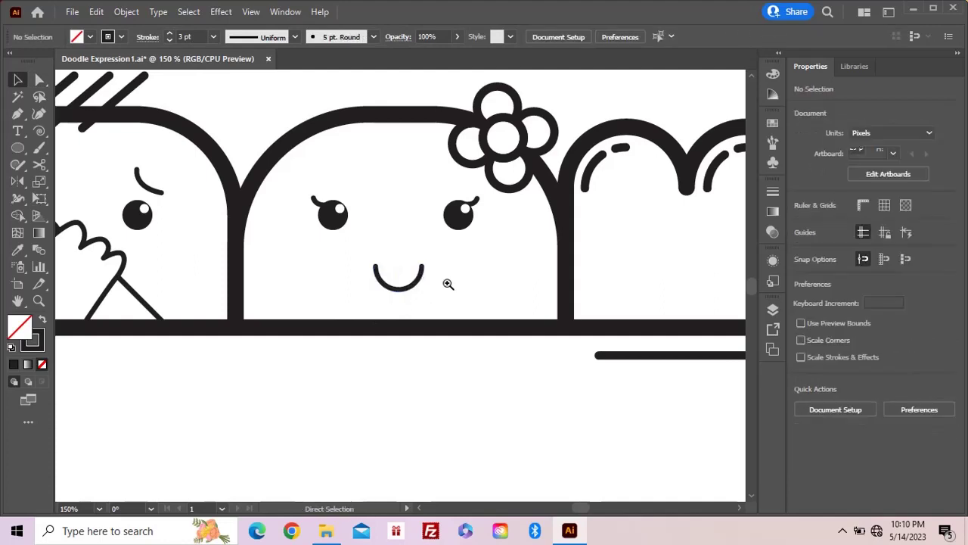
# Draw a rectangle about 43 by 15 px as the left eye outline on the last, cloud-haired character.
pyautogui.moveTo(500, 281); pyautogui.dragTo(404, 296)
pyautogui.keyDown('alt'); pyautogui.click(493, 280); pyautogui.keyUp('alt')
pyautogui.keyDown('alt'); pyautogui.click(492, 280); pyautogui.keyUp('alt')
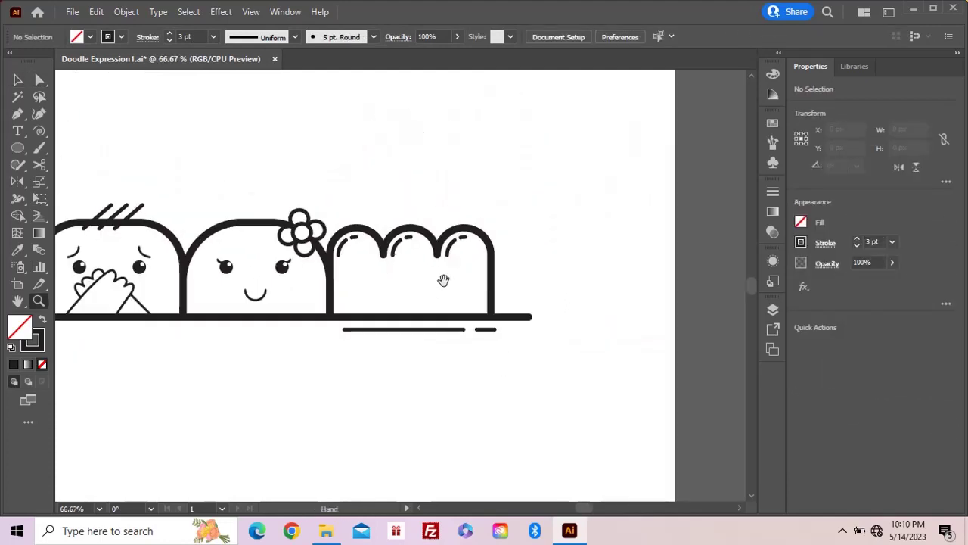
pyautogui.moveTo(345, 239); pyautogui.dragTo(426, 318)
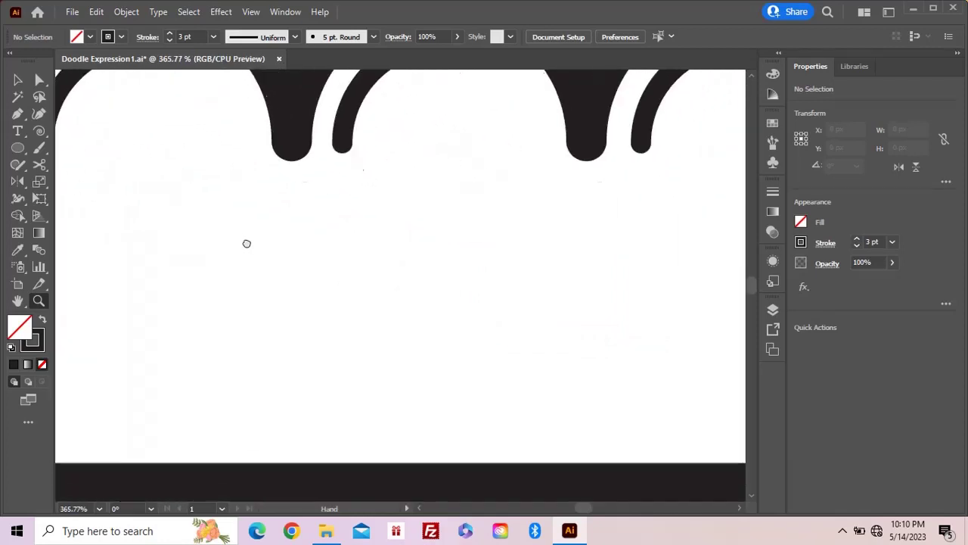
pyautogui.press('l')
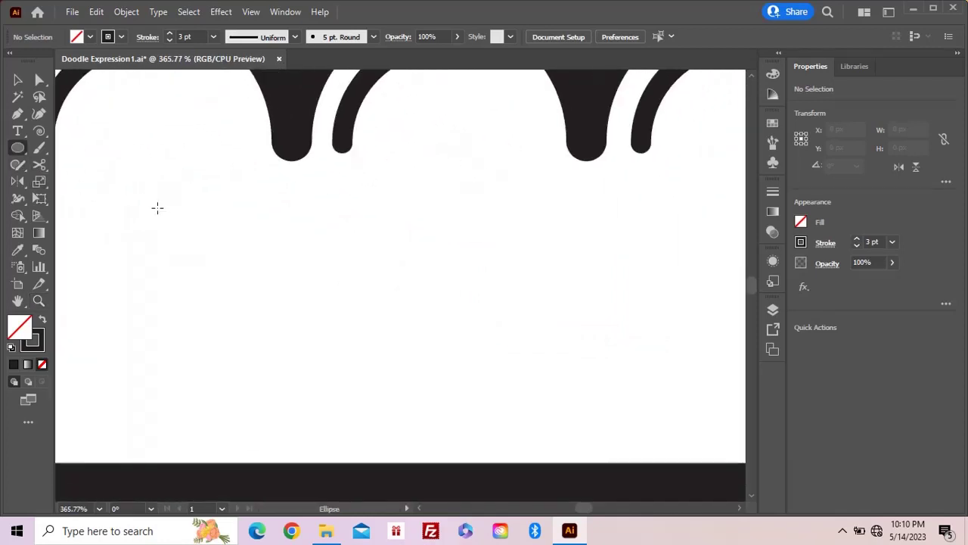
pyautogui.press('m')
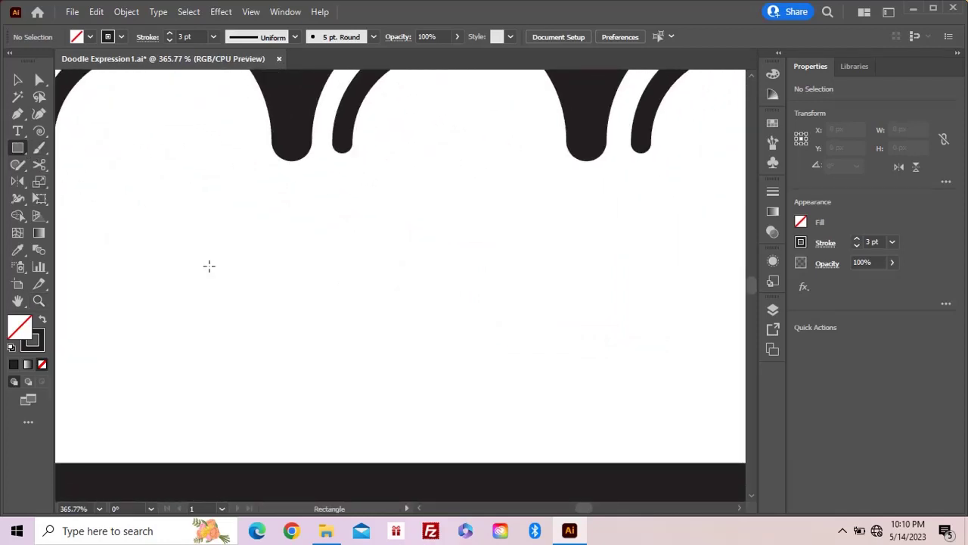
pyautogui.moveTo(172, 243); pyautogui.dragTo(343, 304)
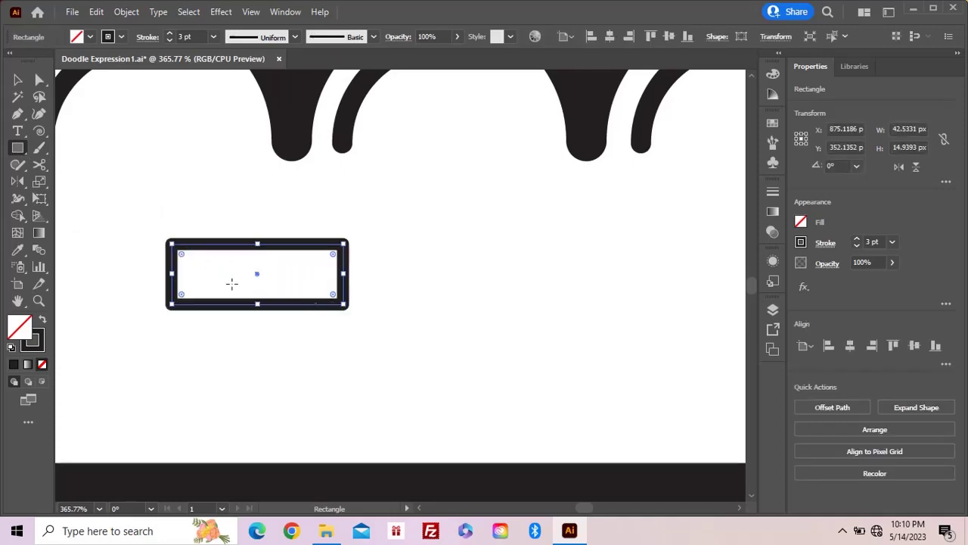
# Round all corners of the eye rectangle to the maximum radius of about 7.47 px for a pill shape.
pyautogui.press('a')
pyautogui.moveTo(182, 257); pyautogui.dragTo(354, 277)
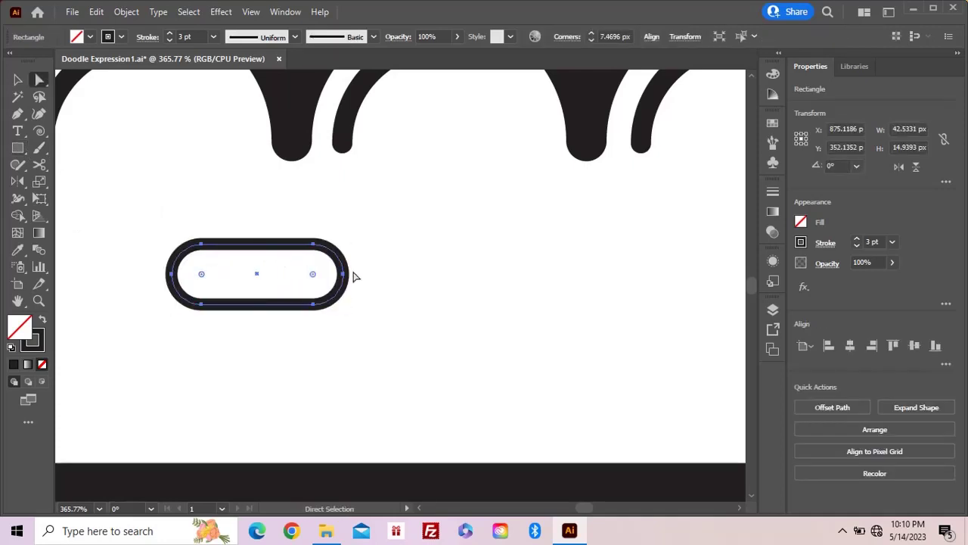
pyautogui.click(366, 281)
# Duplicate the pill-shaped eye outline horizontally to form the cloud-haired character's right eye.
pyautogui.press('z')
pyautogui.keyDown('alt'); pyautogui.click(380, 281); pyautogui.keyUp('alt')
pyautogui.keyDown('alt'); pyautogui.click(380, 281); pyautogui.keyUp('alt')
pyautogui.moveTo(434, 277); pyautogui.dragTo(581, 288)
pyautogui.press('v')
pyautogui.click(384, 300)
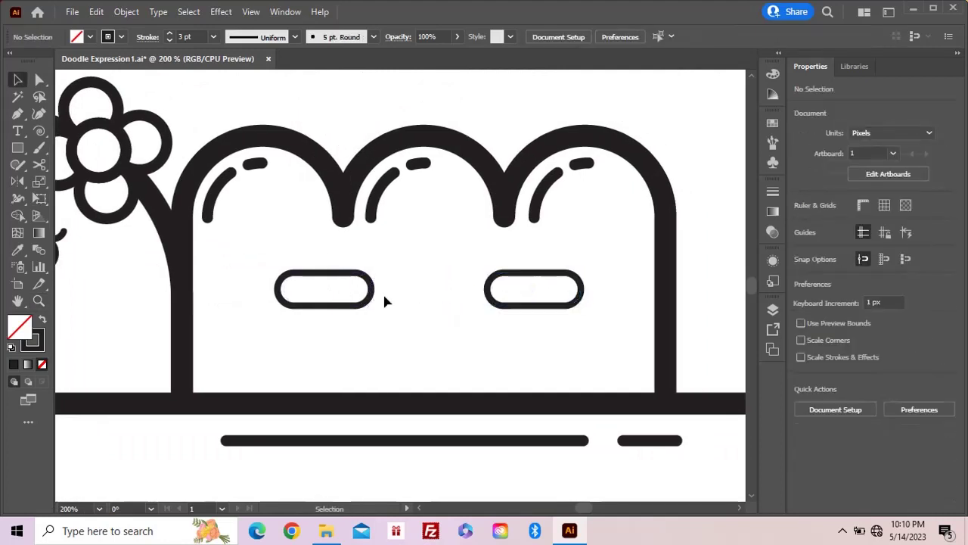
# Copy the flower character's right pupil and highlight, without the eyelash, onto the cloud-haired character's left eye outline.
pyautogui.hscroll(-5, 482, 287)
pyautogui.click(184, 239)
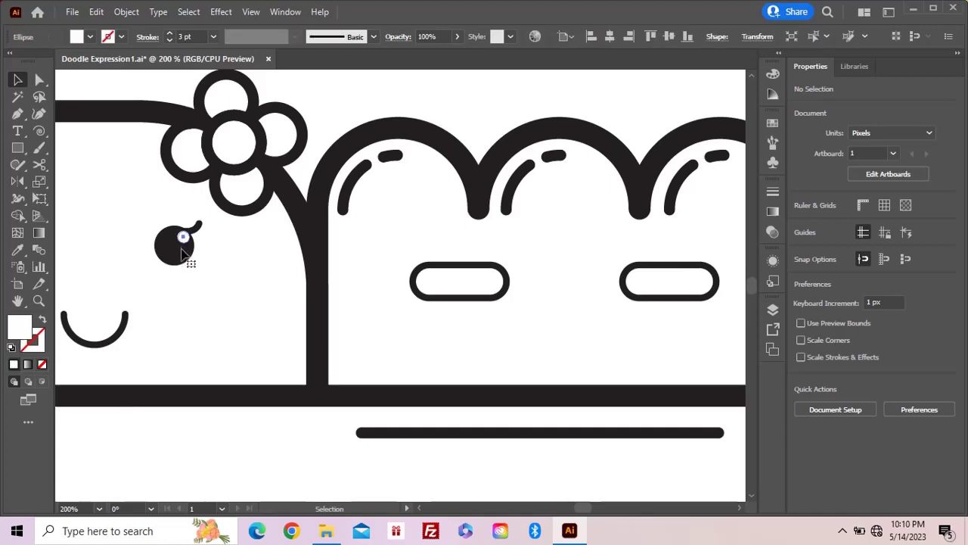
pyautogui.moveTo(184, 234); pyautogui.dragTo(457, 303)
# Scale the copied pupil and highlight down to about 13 px and move them into the right end of the left eye outline.
pyautogui.hotkey('ctrl', 'space')
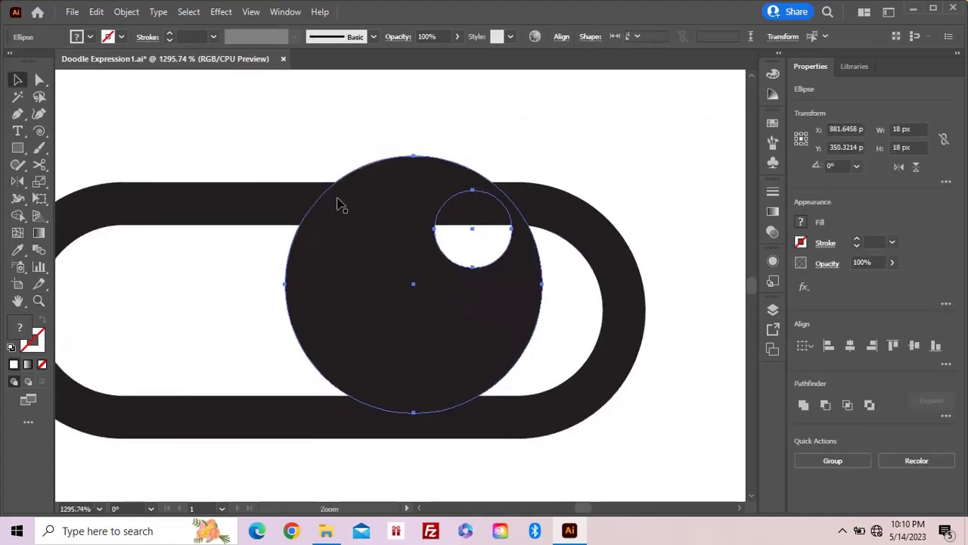
pyautogui.moveTo(286, 161); pyautogui.dragTo(356, 227)
pyautogui.moveTo(484, 320); pyautogui.dragTo(546, 309)
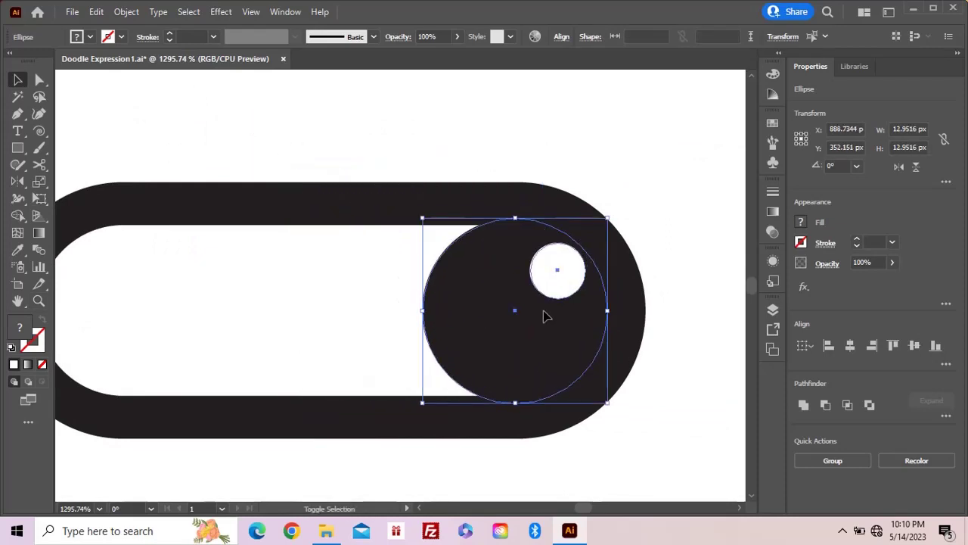
pyautogui.hotkey('ctrl', 'shift', 'a')
pyautogui.press('z')
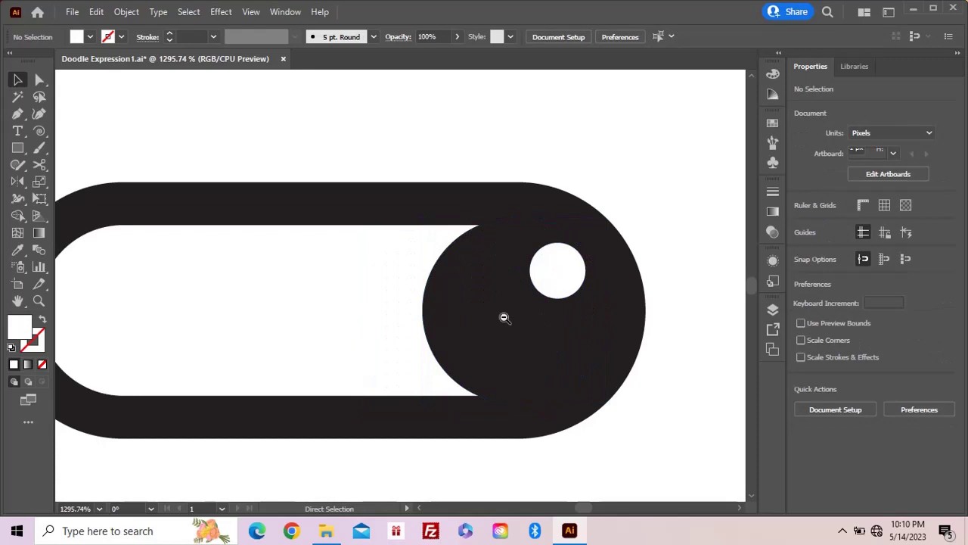
# Duplicate the pupil and highlight from the cloud-haired character's left eye into the right end of its right eye outline.
pyautogui.keyDown('alt'); pyautogui.click(505, 318); pyautogui.keyUp('alt')
pyautogui.keyDown('alt'); pyautogui.click(423, 317); pyautogui.keyUp('alt')
pyautogui.press('v')
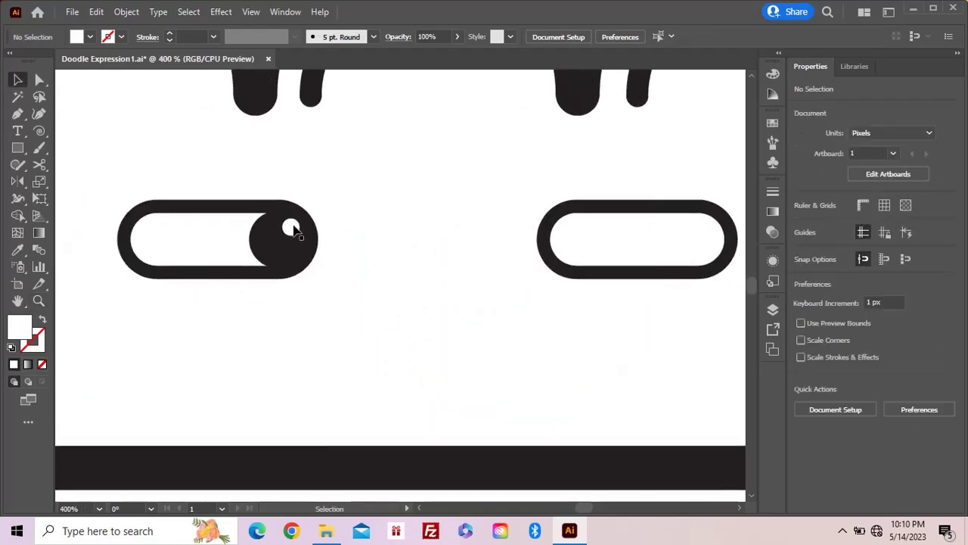
pyautogui.click(292, 227)
pyautogui.moveTo(271, 246); pyautogui.dragTo(685, 251)
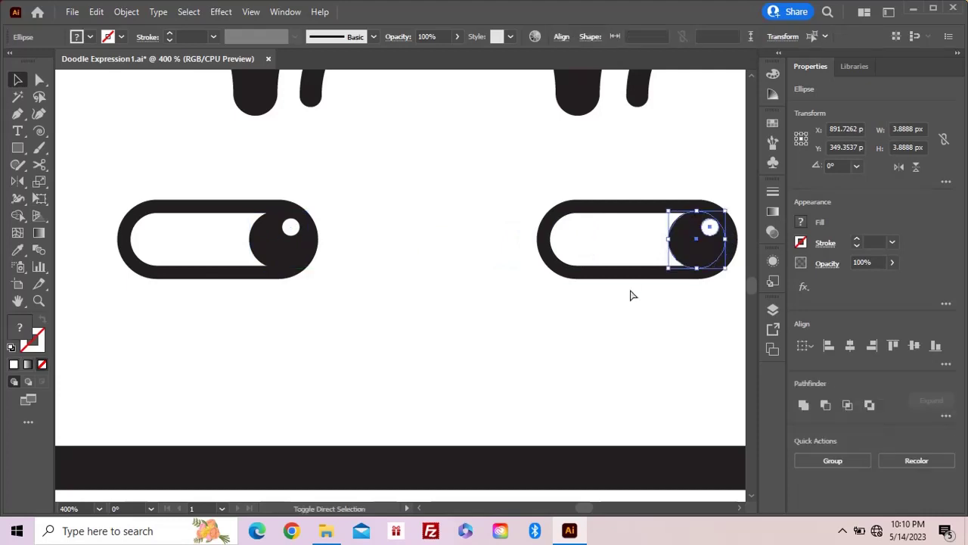
pyautogui.click(476, 322)
# Copy the flower character's smile onto the cloud-haired character's face, centred just below and between the two eyes.
pyautogui.press('z')
pyautogui.keyDown('alt'); pyautogui.click(423, 305); pyautogui.keyUp('alt')
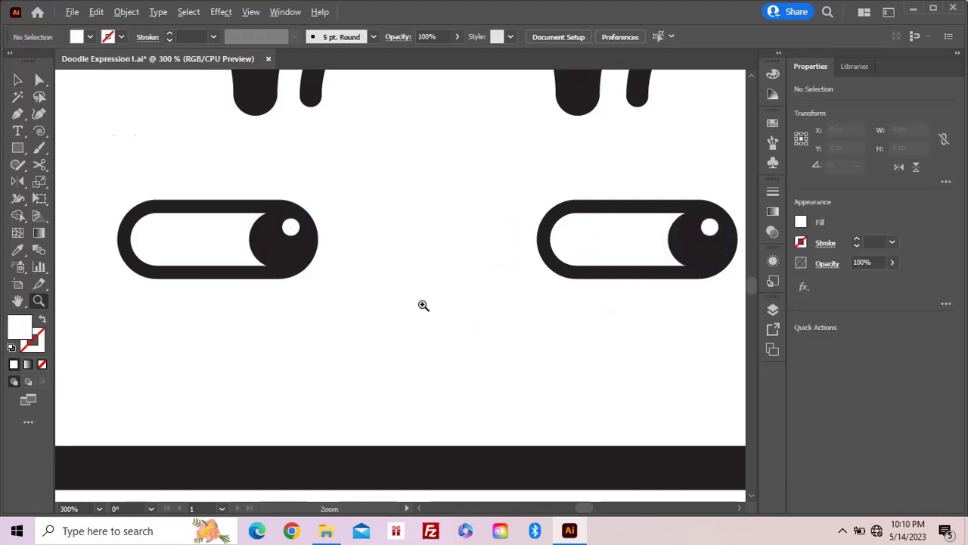
pyautogui.keyDown('alt'); pyautogui.click(424, 306); pyautogui.keyUp('alt')
pyautogui.keyDown('alt'); pyautogui.click(424, 305); pyautogui.keyUp('alt')
pyautogui.keyDown('alt'); pyautogui.click(424, 306); pyautogui.keyUp('alt')
pyautogui.moveTo(370, 299); pyautogui.dragTo(396, 294)
pyautogui.press('v')
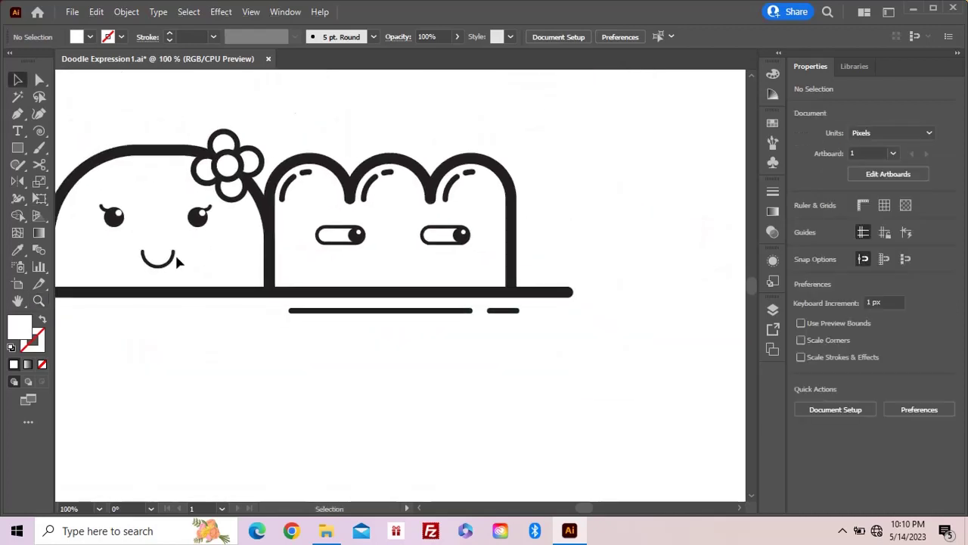
pyautogui.moveTo(173, 258); pyautogui.dragTo(407, 264)
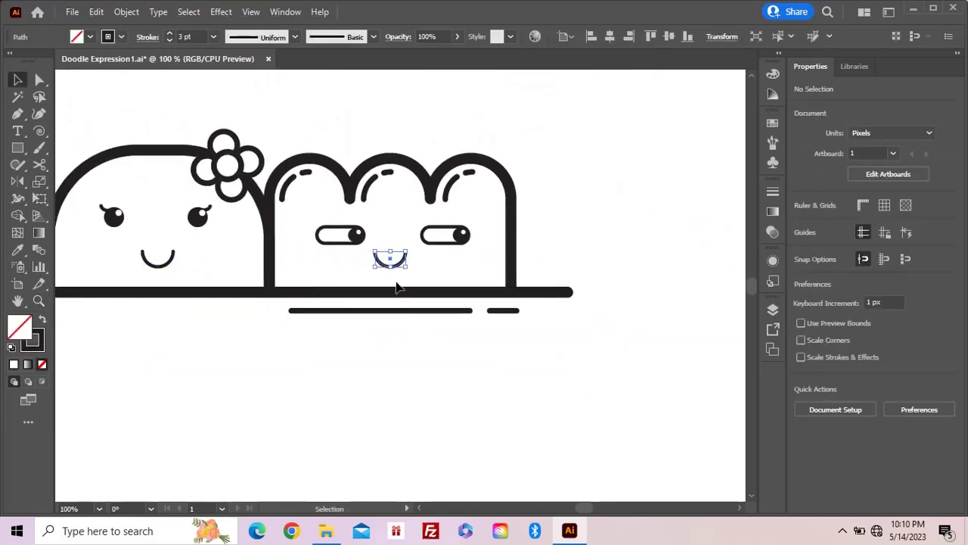
pyautogui.click(382, 364)
pyautogui.press('z')
pyautogui.keyDown('alt'); pyautogui.click(369, 341); pyautogui.keyUp('alt')
pyautogui.keyDown('alt'); pyautogui.click(368, 339); pyautogui.keyUp('alt')
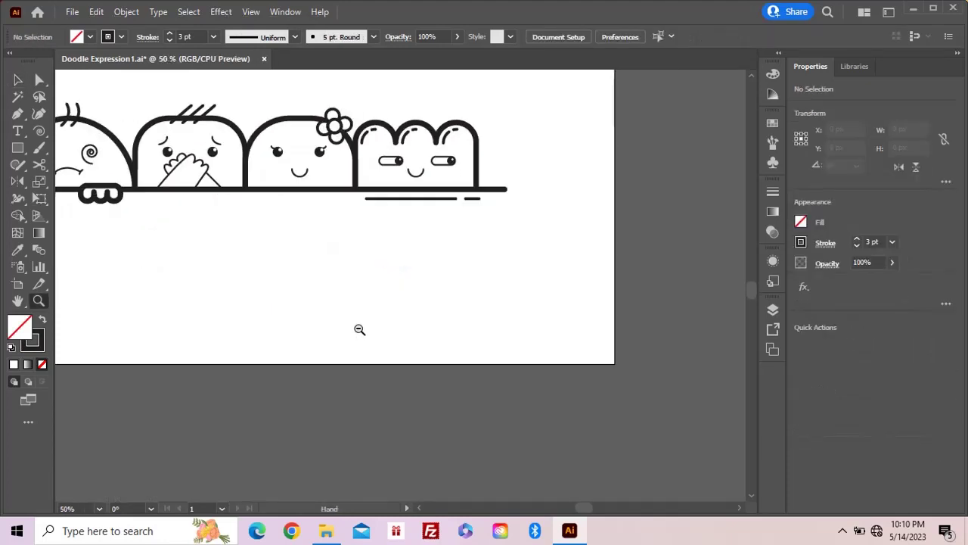
pyautogui.moveTo(360, 330); pyautogui.dragTo(523, 410)
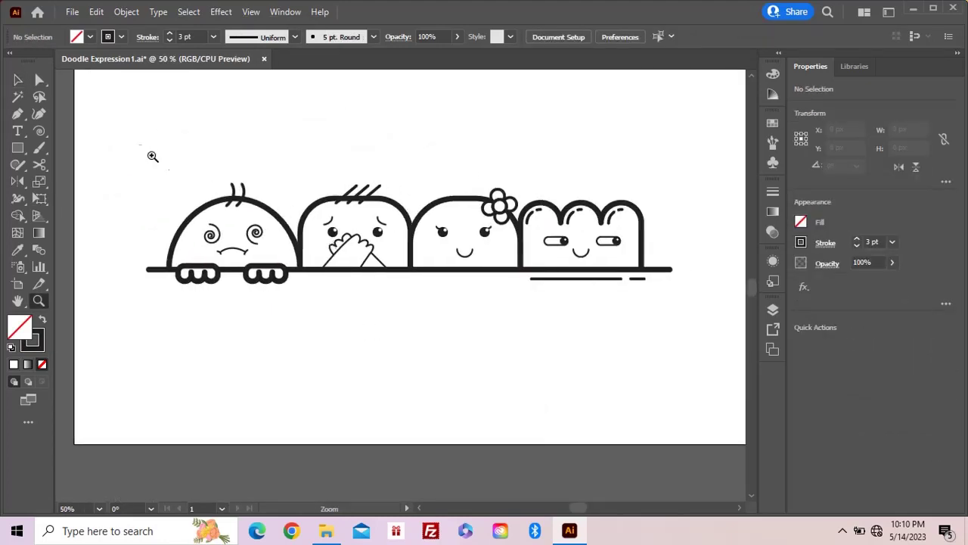
pyautogui.moveTo(136, 147)
pyautogui.mouseDown()
pyautogui.moveTo(528, 271)
pyautogui.moveTo(685, 335)
pyautogui.mouseUp()
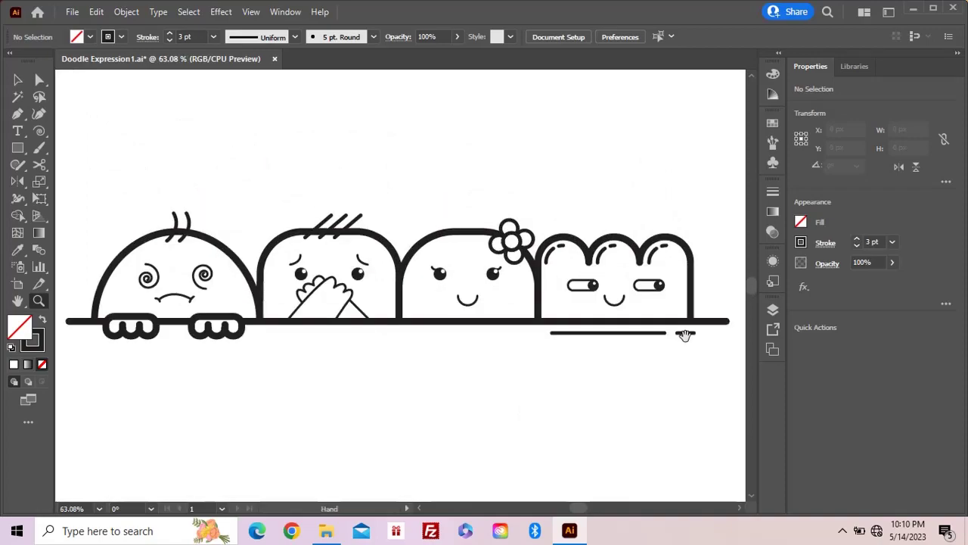